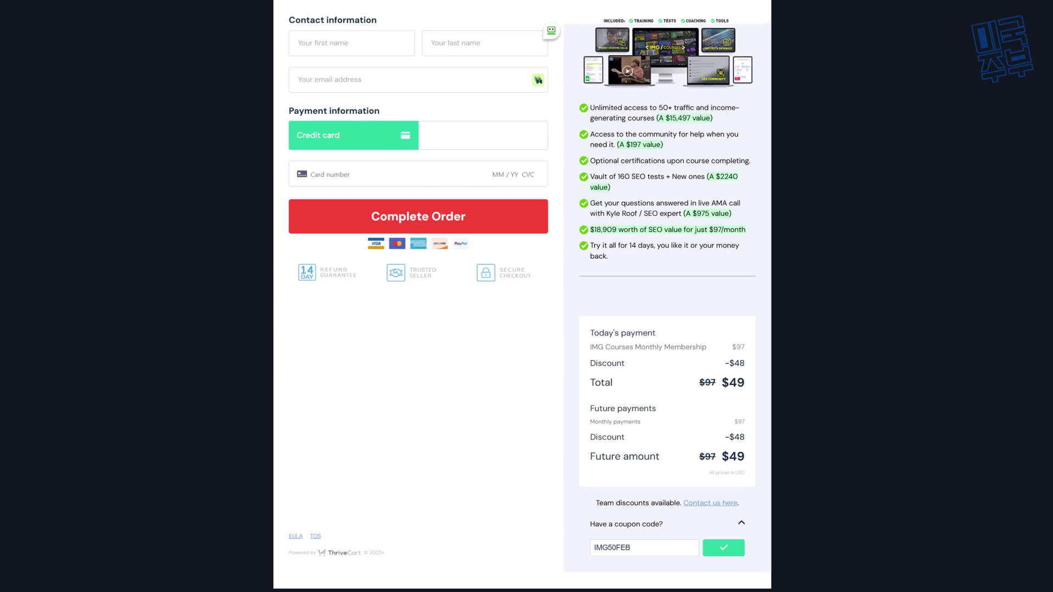
Step: Scroll down the ThriveCart checkout where coupon IMG50FEB cuts the membership to $49
scroll(511, 70, "down", 3)
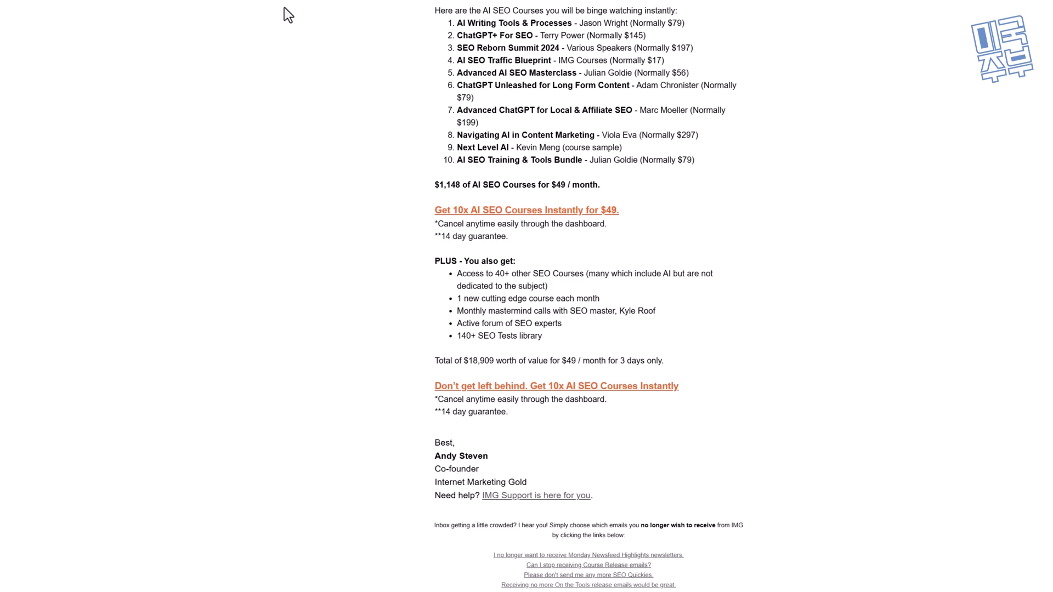
Step: Review the email's offer text, then follow the 'Get 10x AI SEO Courses Instantly for $49' link
left_click_drag(434, 7, 479, 469)
left_click(771, 211)
left_click_drag(434, 3, 813, 177)
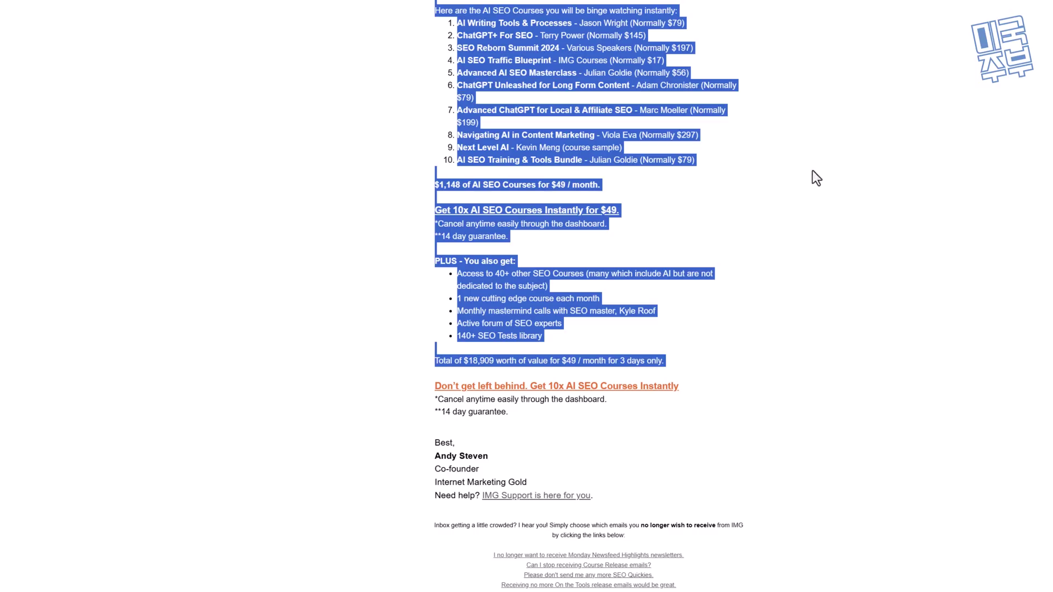
left_click(528, 220)
left_click(528, 212)
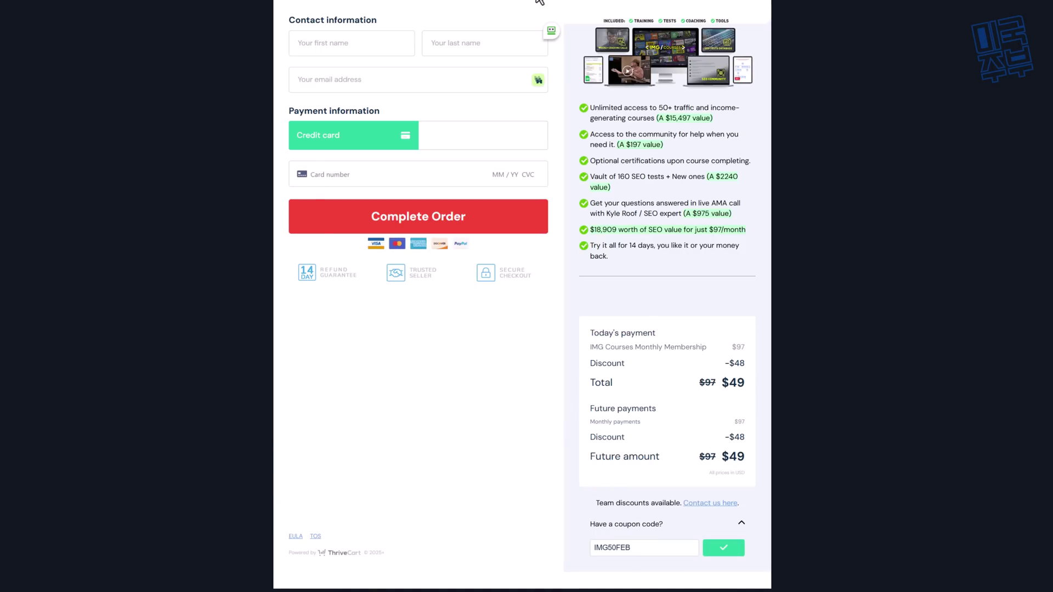
Step: Scroll down and back up through the discounted ThriveCart checkout page
scroll(527, 296, "down", 2)
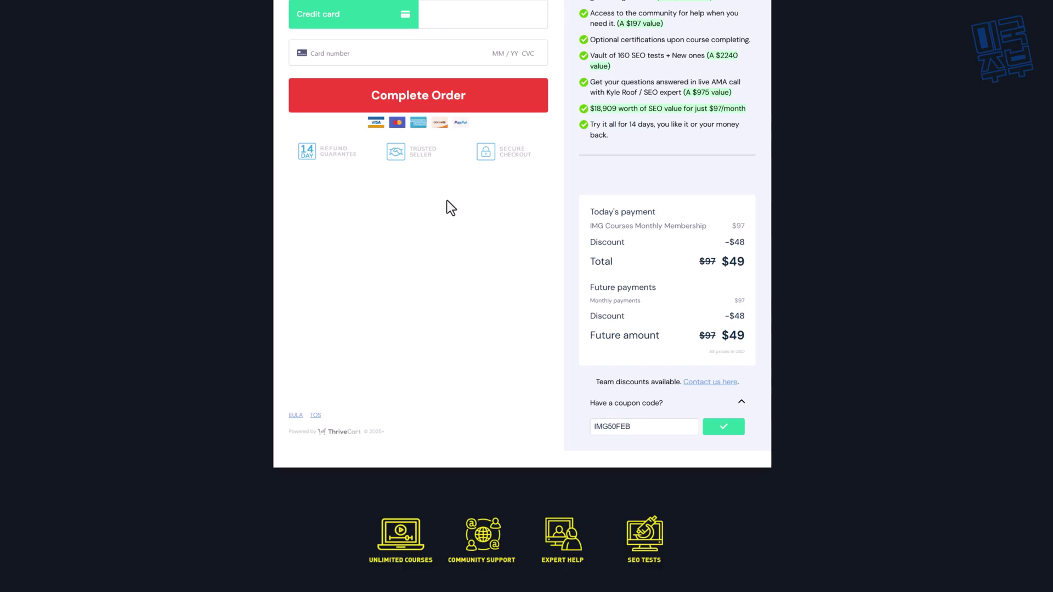
scroll(451, 207, "up", 2)
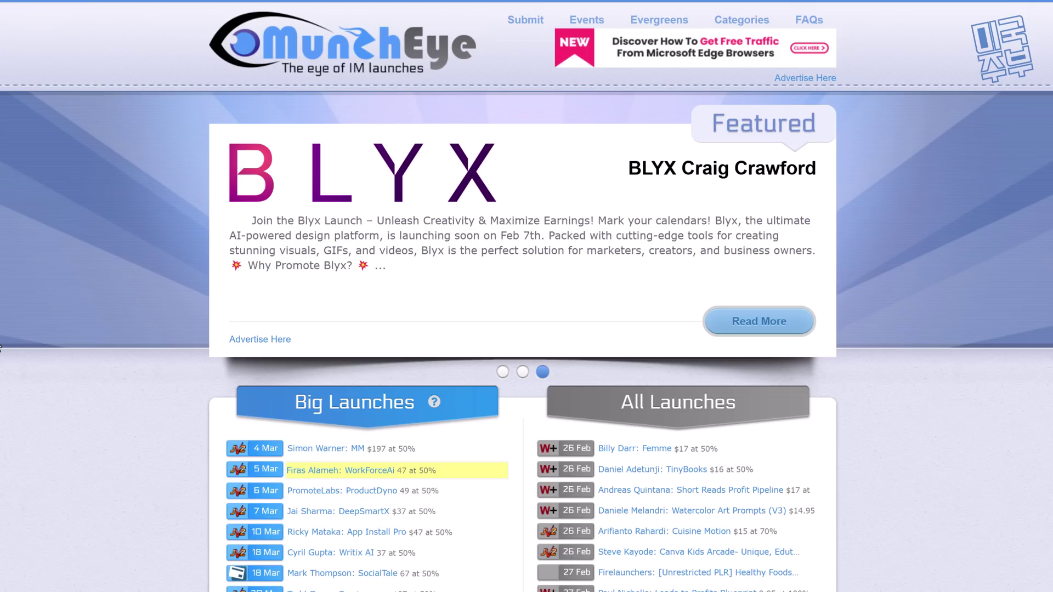
Step: Browse All Launches, noting Femme's $17 price and 50% commission and Cuisine Motion's 70% commission
scroll(1, 342, "down", 4)
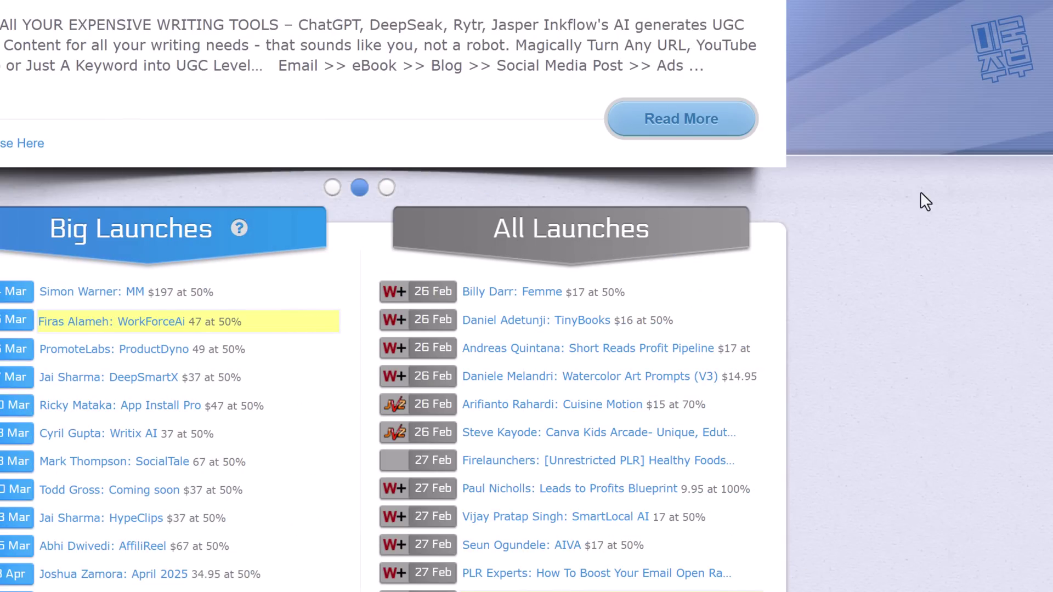
scroll(921, 192, "down", 2)
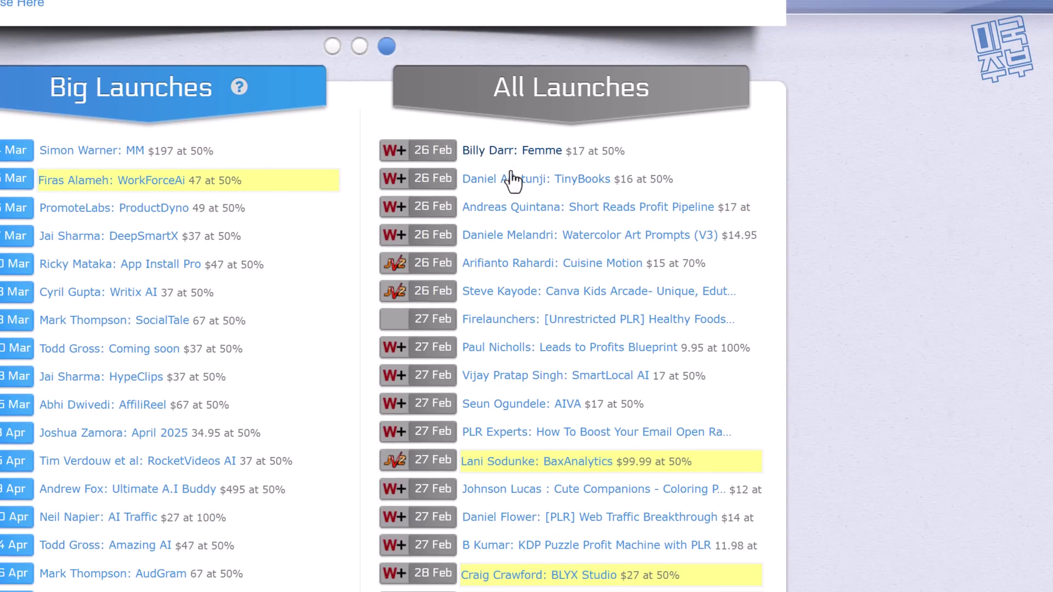
double_click(567, 152)
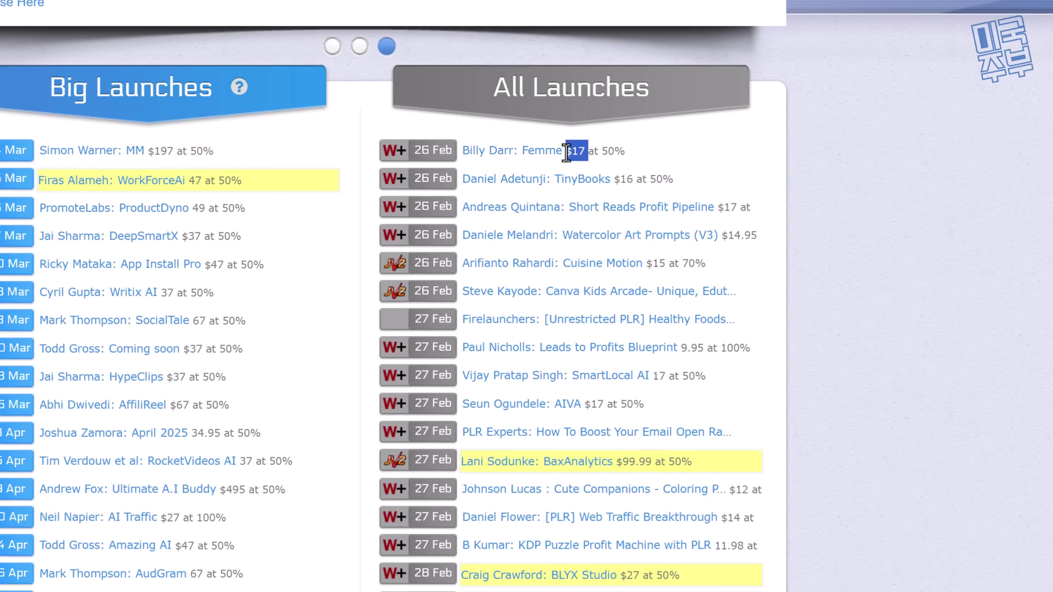
left_click(818, 144)
left_click_drag(594, 151, 796, 158)
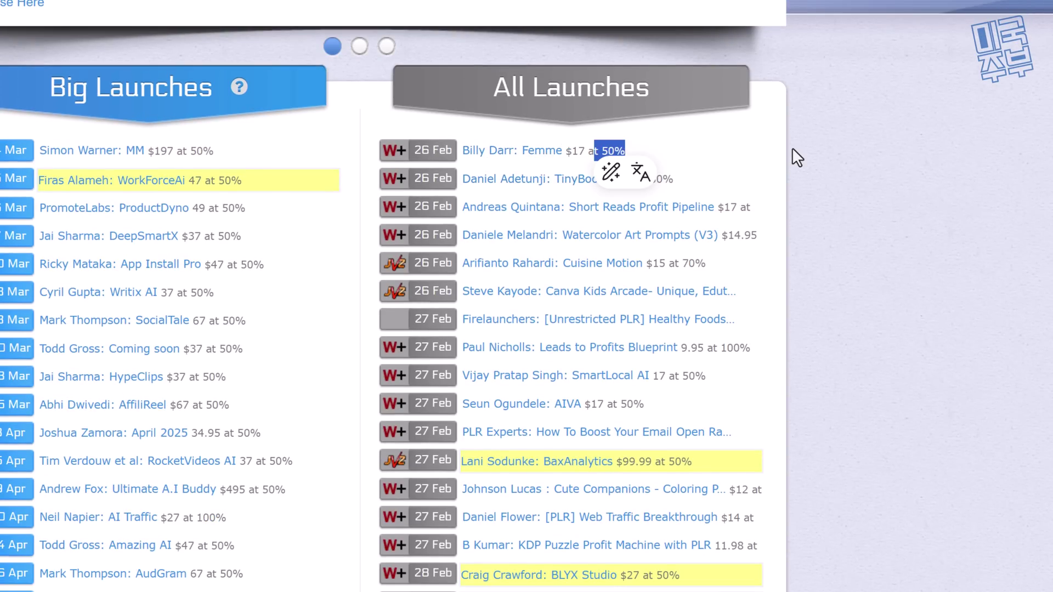
left_click(799, 152)
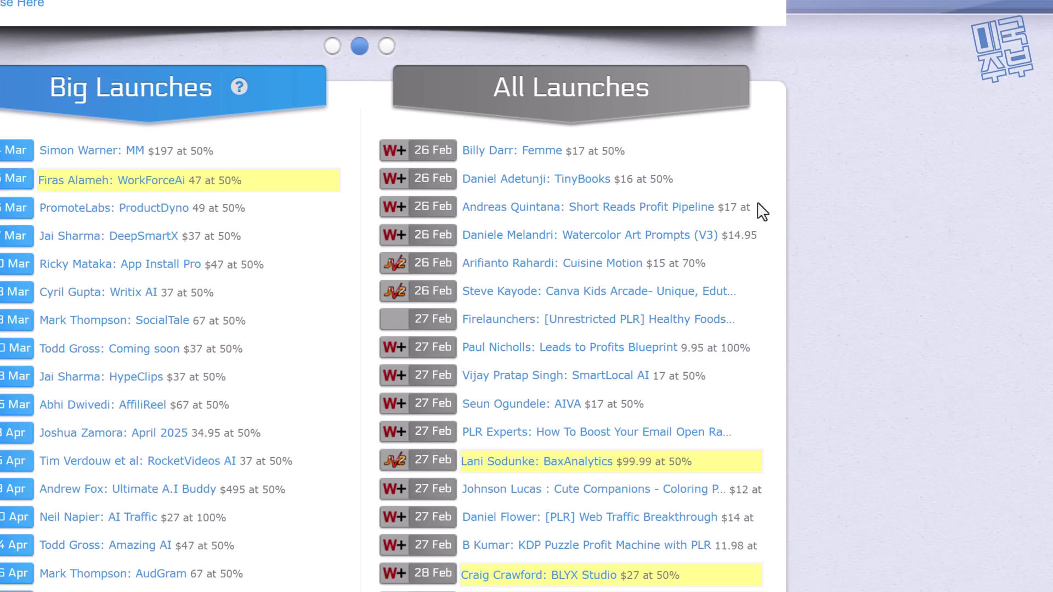
left_click_drag(708, 264, 676, 264)
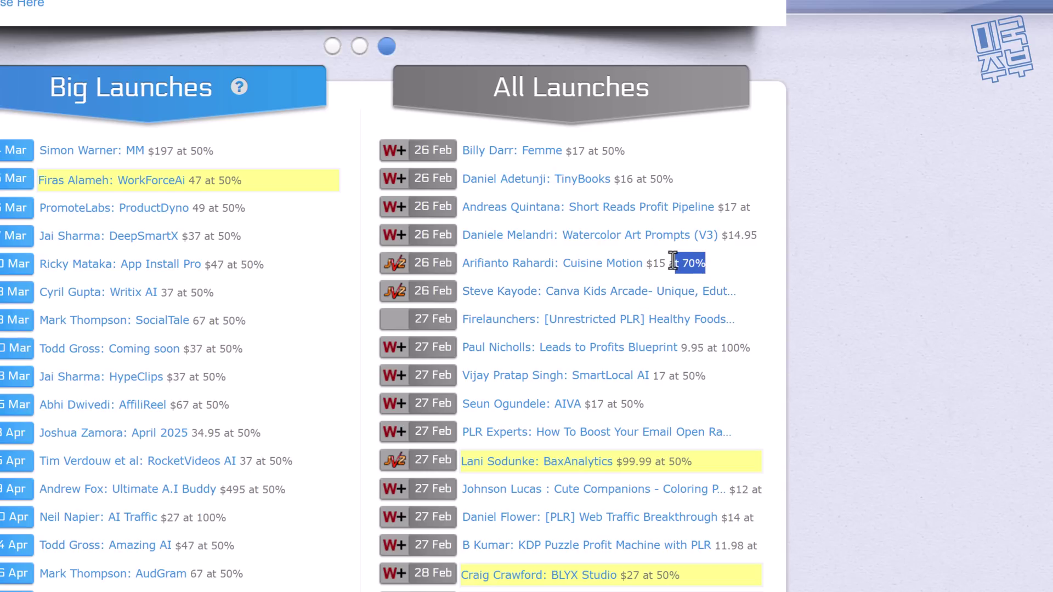
left_click(897, 270)
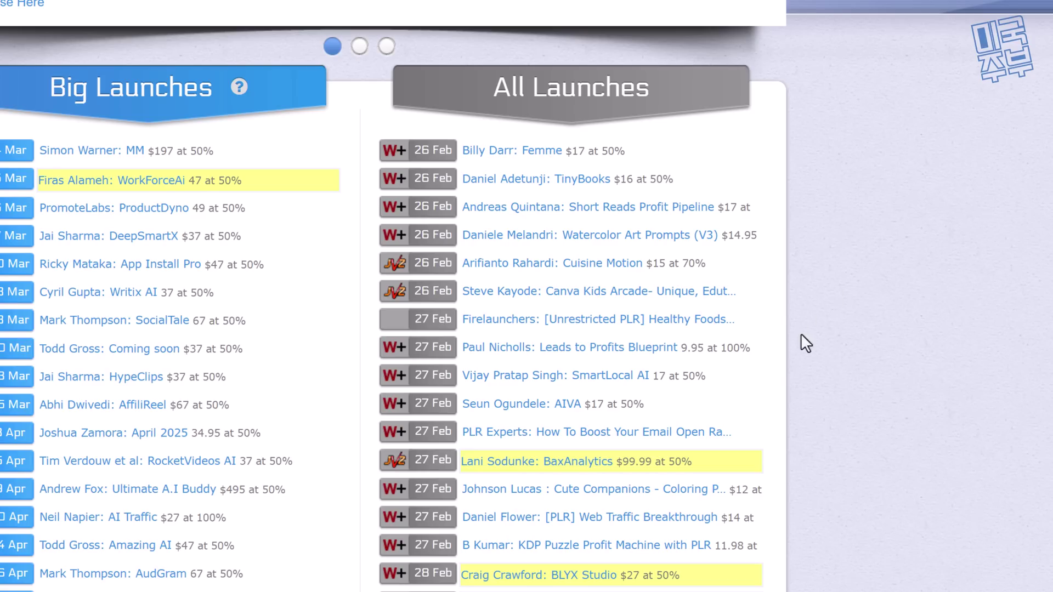
Step: Open the Leads to Profits Blueprint launch details from the list
left_click_drag(772, 353, 727, 347)
left_click(719, 360)
triple_click(542, 354)
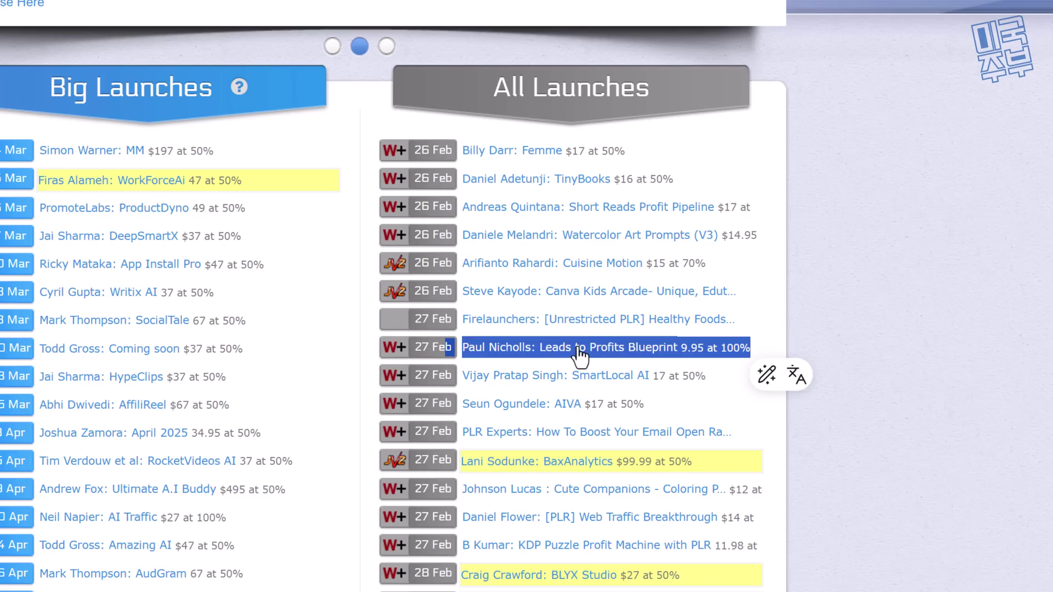
left_click(579, 357)
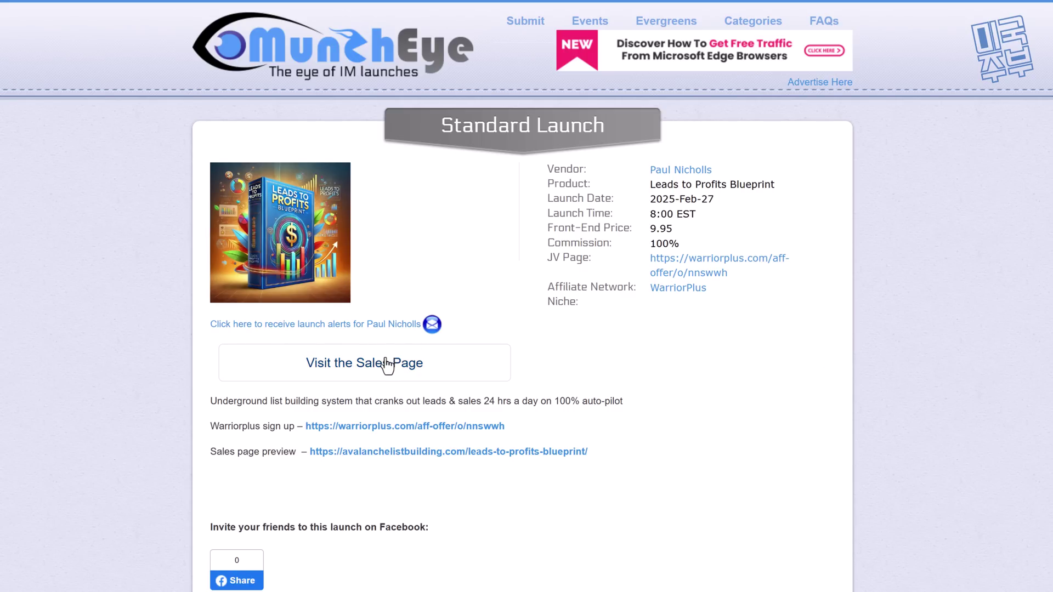
left_click_drag(210, 427, 299, 427)
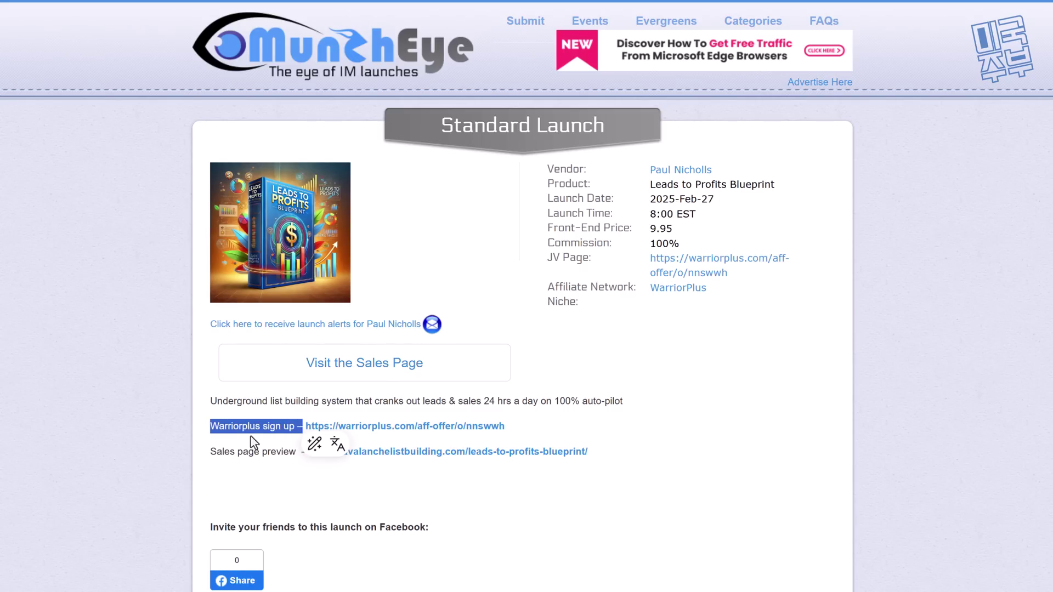
left_click(146, 431)
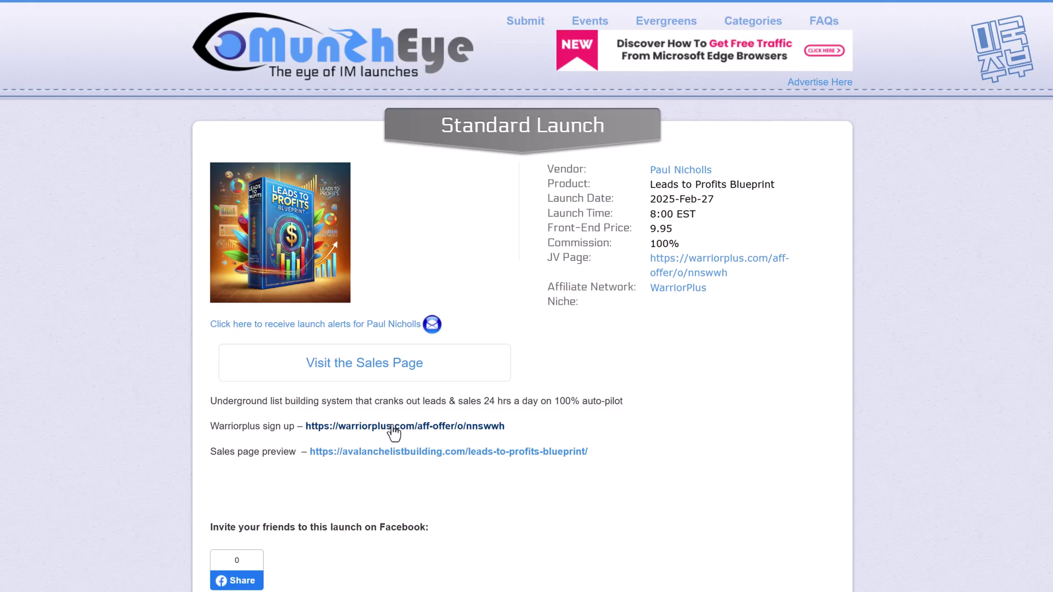
left_click_drag(210, 452, 297, 453)
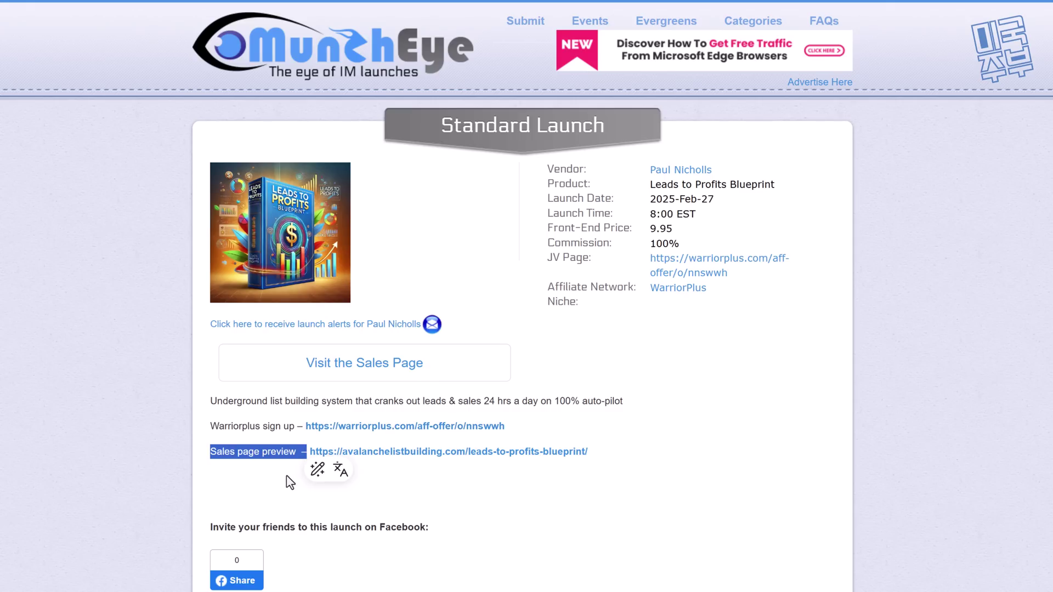
left_click(369, 499)
left_click(529, 452)
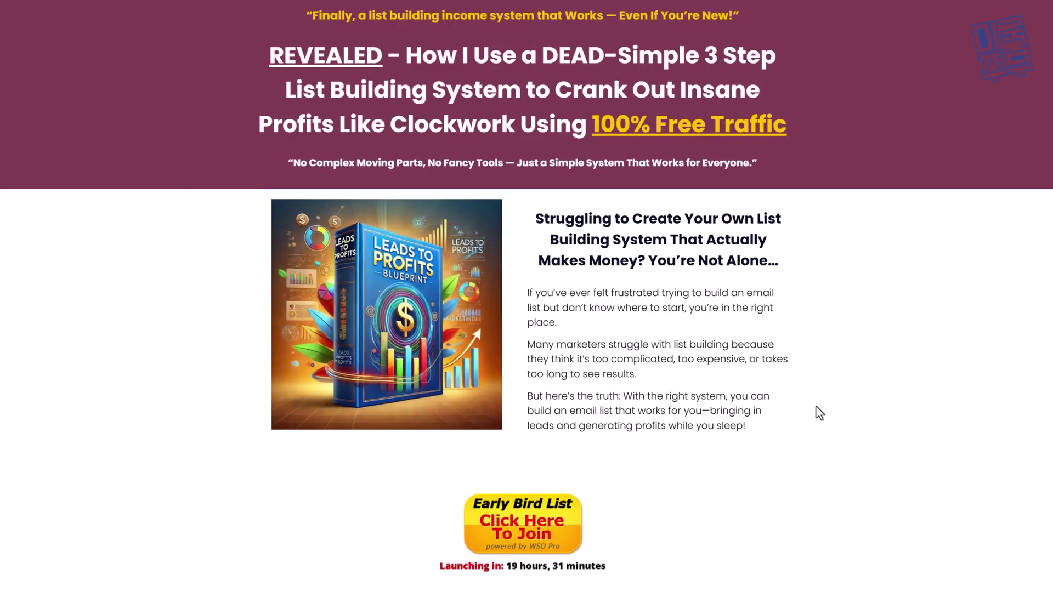
scroll(809, 313, "down", 2)
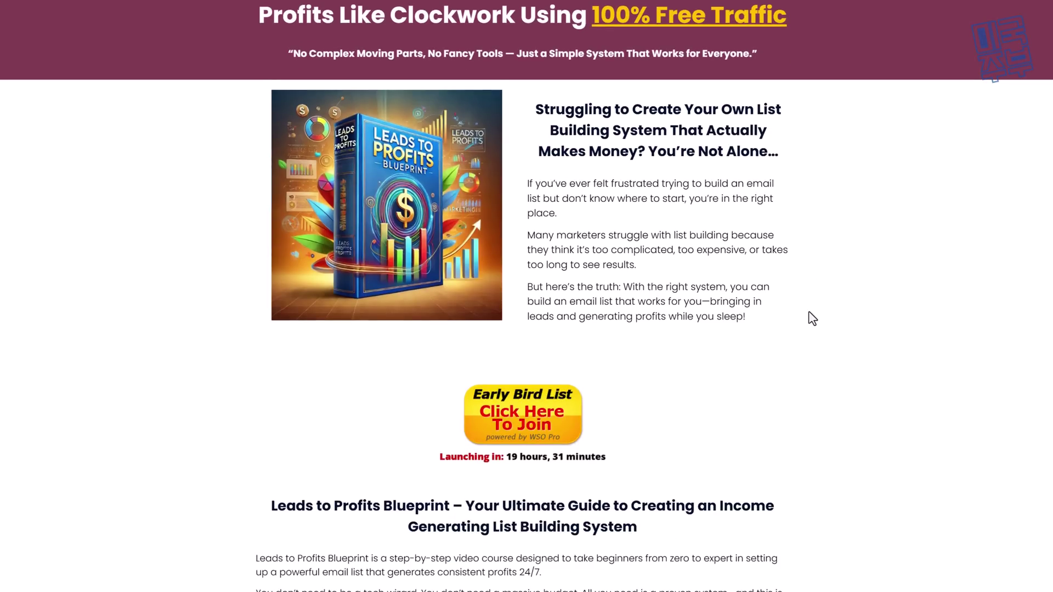
scroll(808, 313, "up", 2)
left_click_drag(263, 56, 544, 235)
scroll(800, 393, "down", 18)
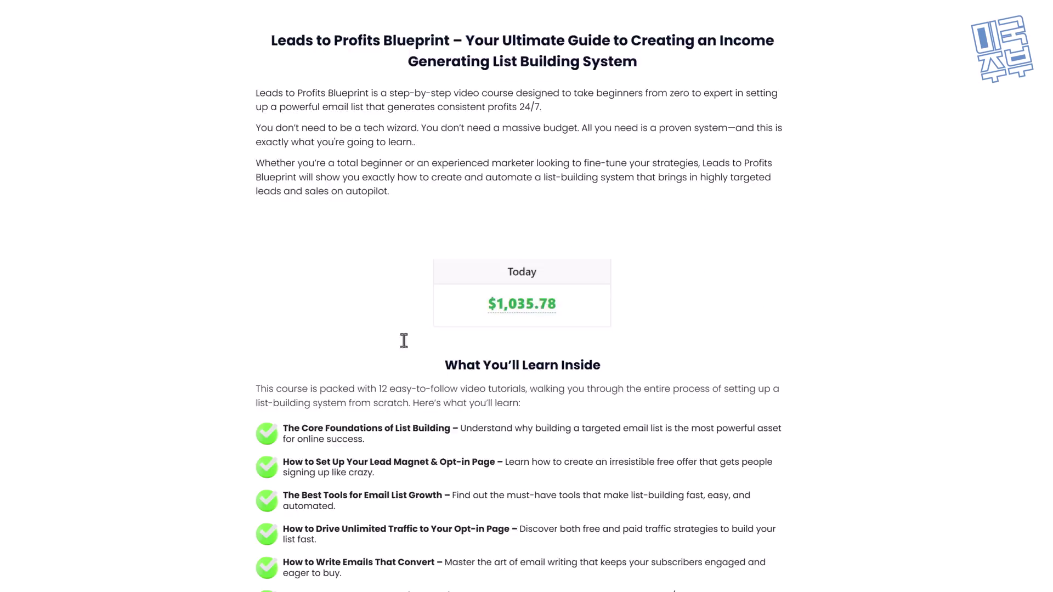
scroll(439, 340, "down", 16)
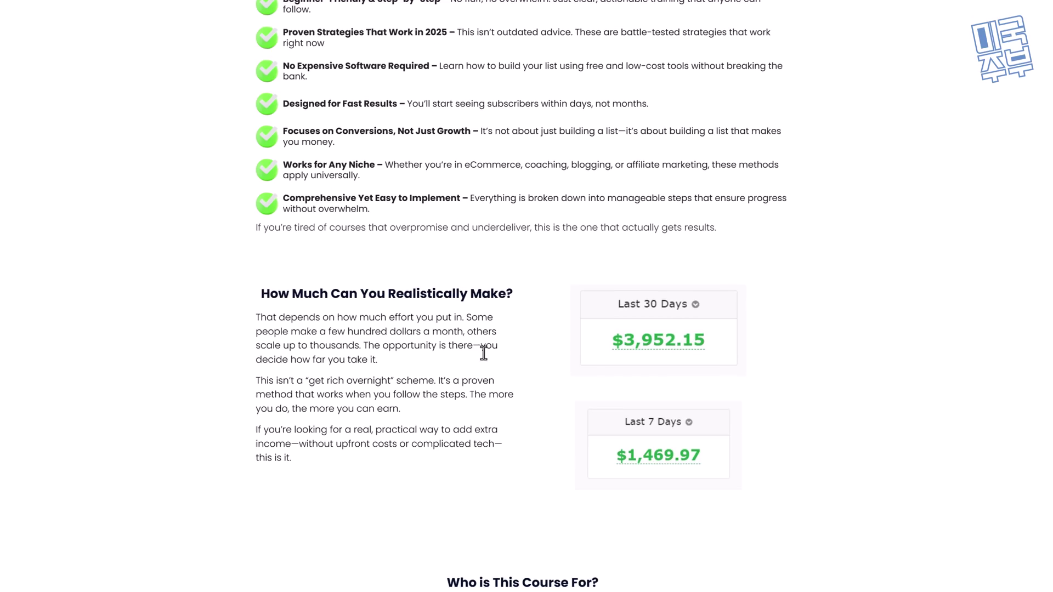
scroll(318, 351, "up", 20)
left_click_drag(330, 397, 854, 443)
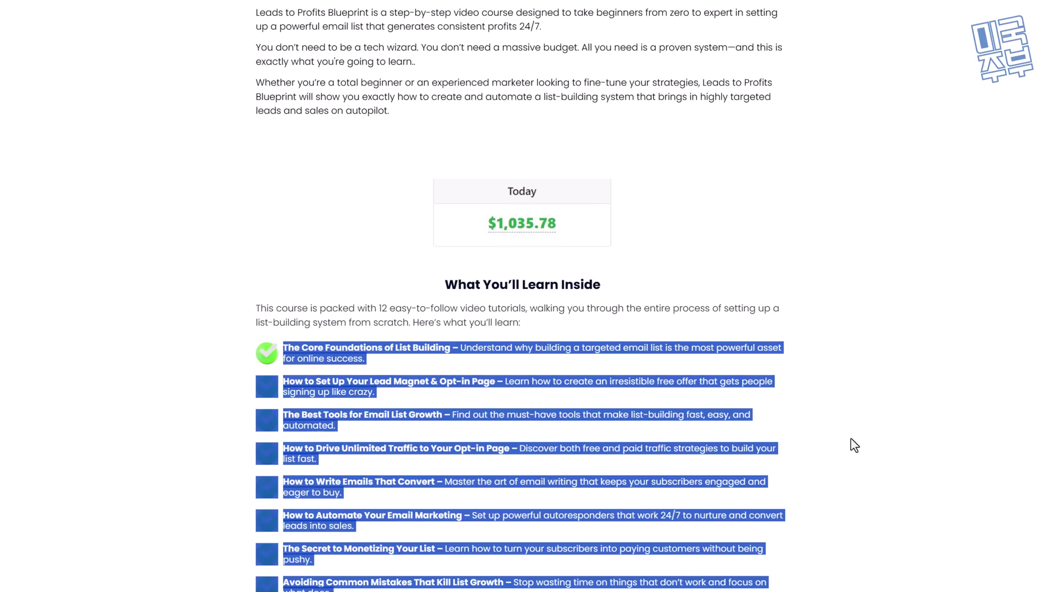
left_click(322, 405)
key("ctrl+a")
left_click(709, 479)
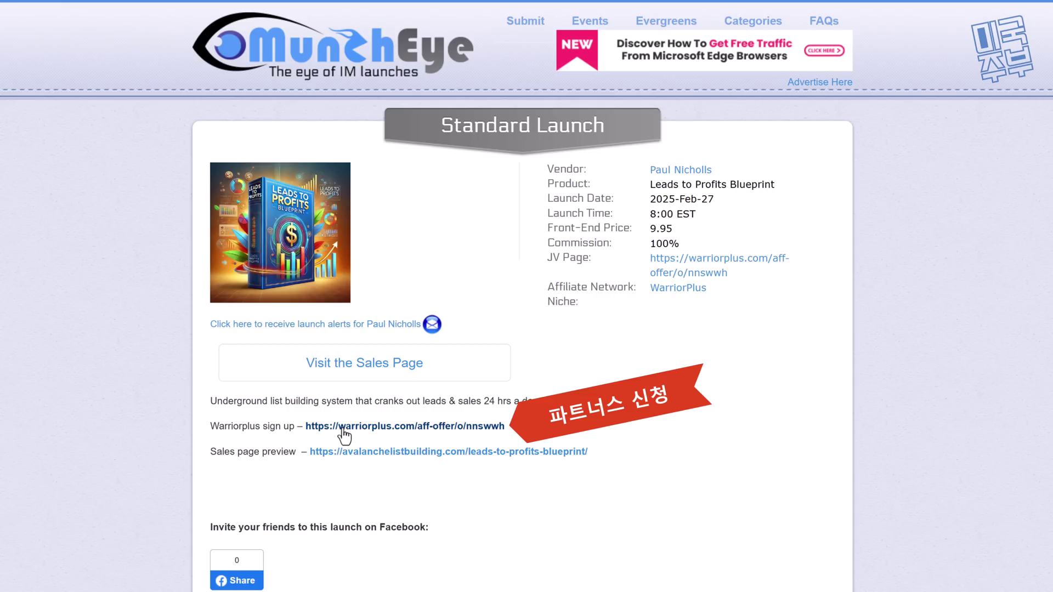
Step: Open the WarriorPlus affiliate sign-up offer for Leads to Profits Blueprint
left_click(348, 434)
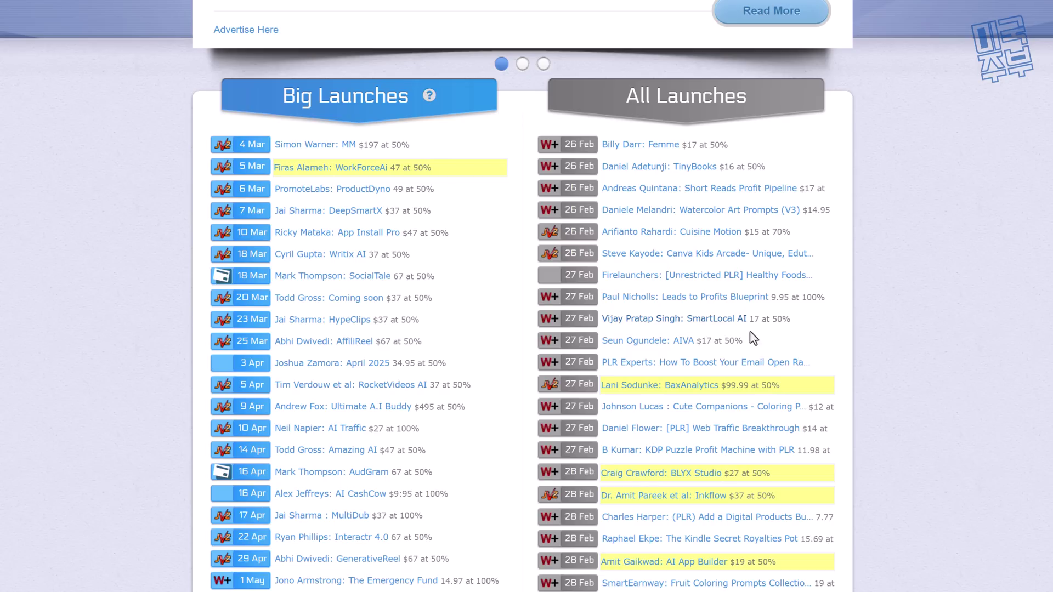
Step: Check the SmartLocal AI launch's price and commission in the listing
left_click_drag(782, 320, 748, 321)
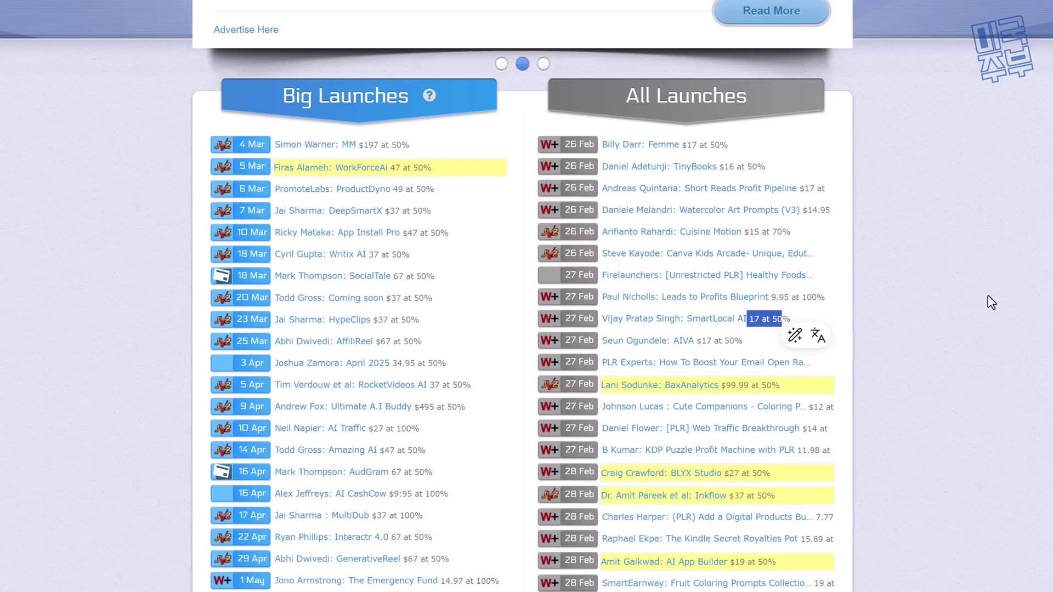
left_click(992, 302)
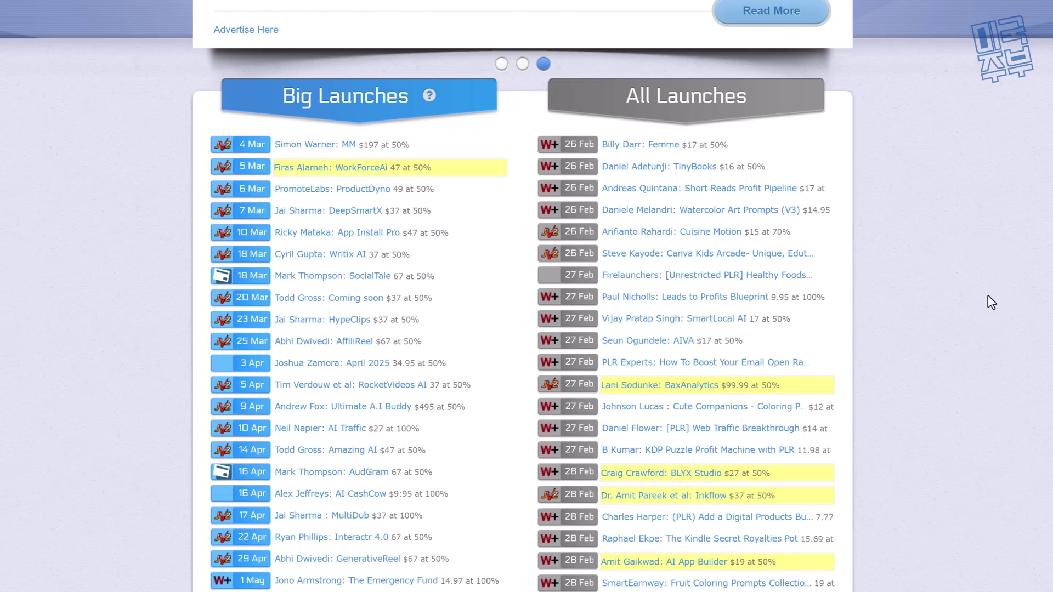
scroll(954, 274, "down", 2)
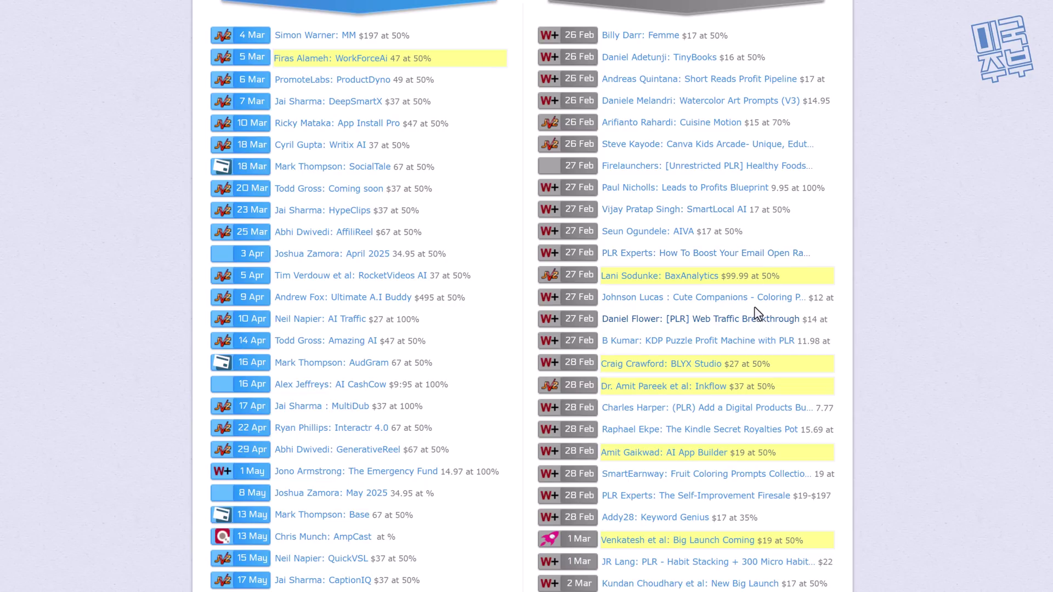
Step: Open the Leads to Profits Blueprint launch details and view its sales page
left_click(719, 189)
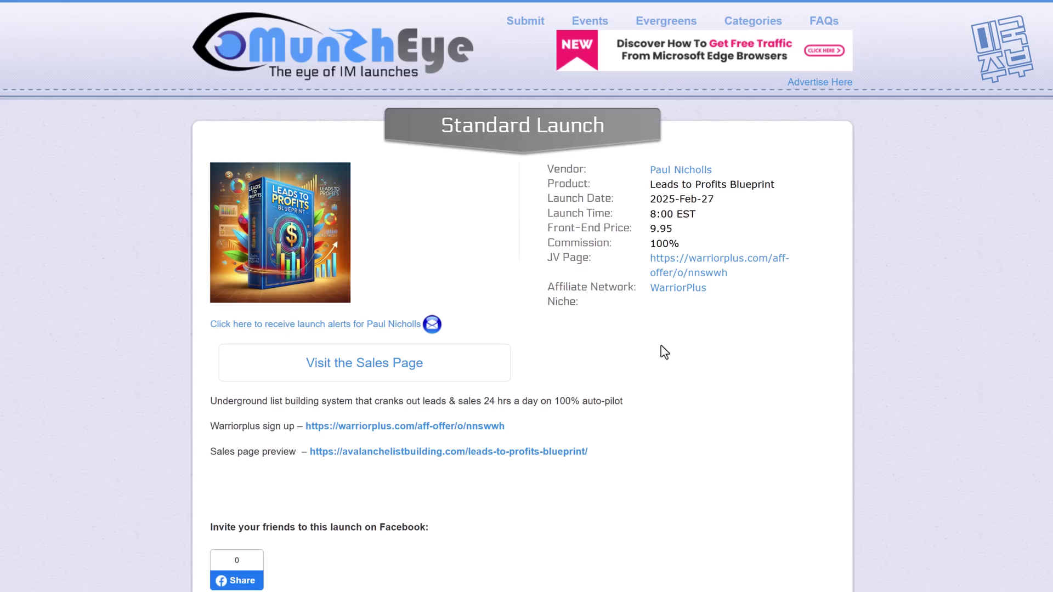
left_click(507, 356)
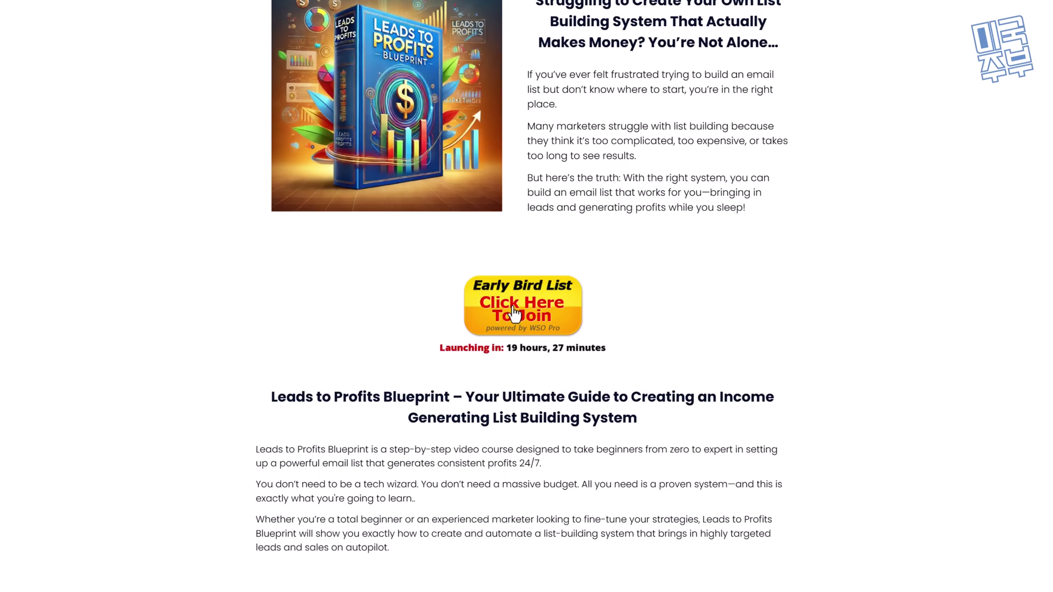
scroll(514, 313, "up", 4)
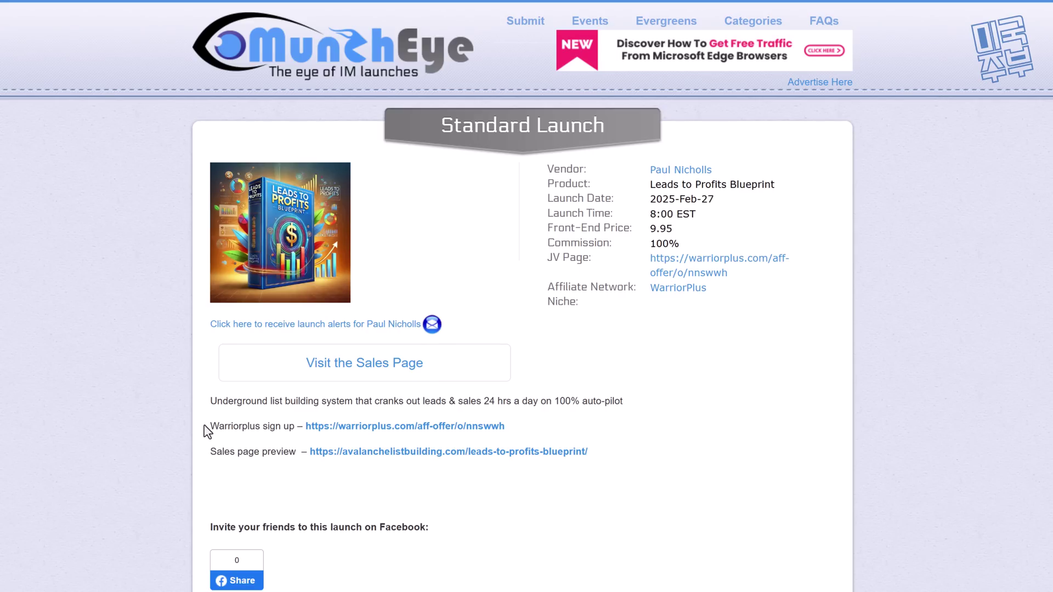
Step: Highlight the Warriorplus sign up line, preview the sales page, then return to the launch details
left_click_drag(201, 430, 303, 427)
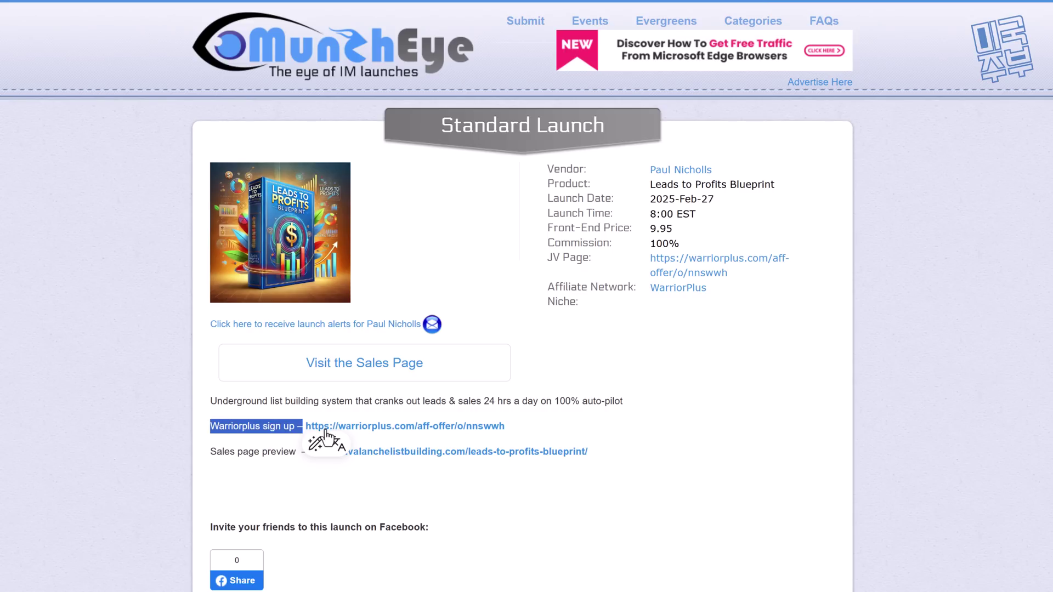
left_click(439, 456)
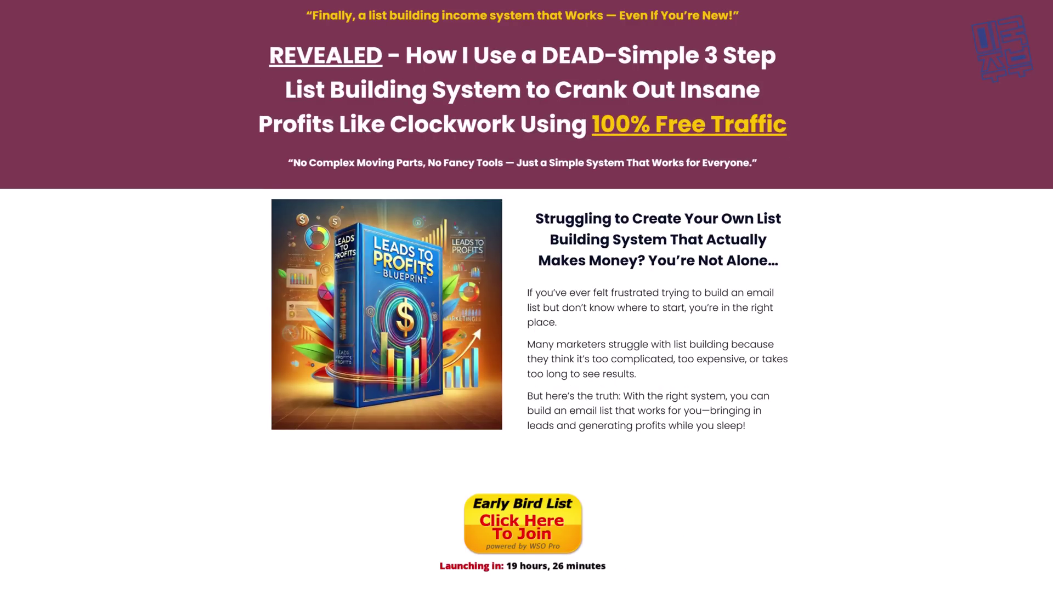
scroll(483, 428, "down", 2)
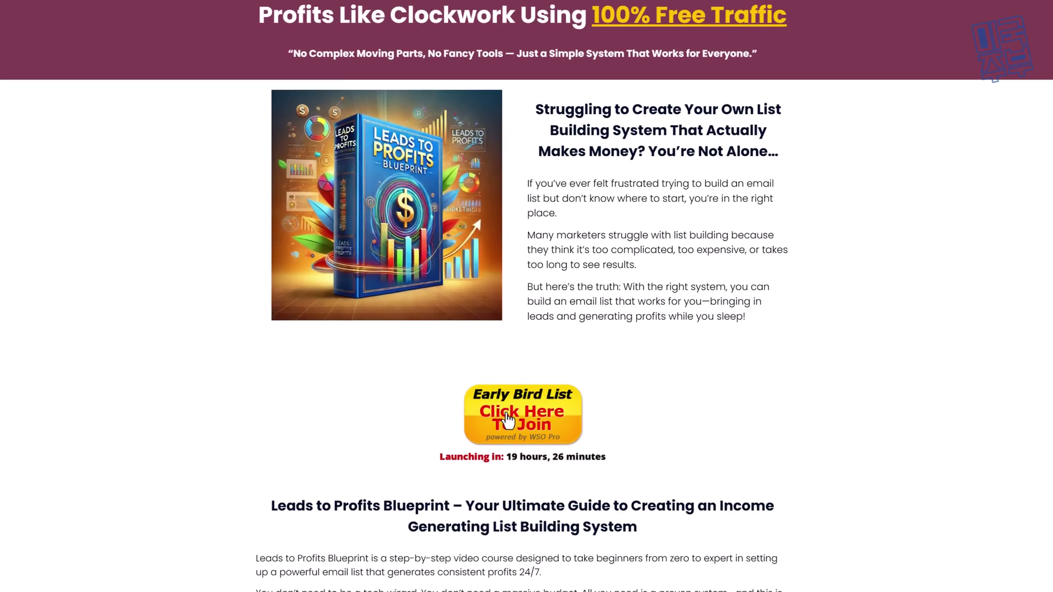
key("alt+Left")
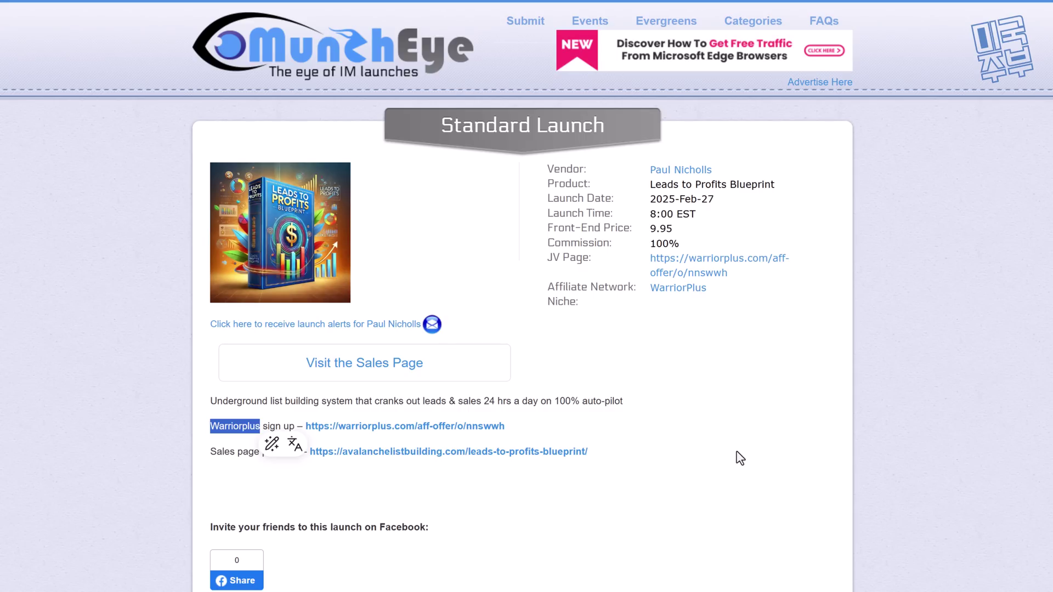
left_click(274, 425)
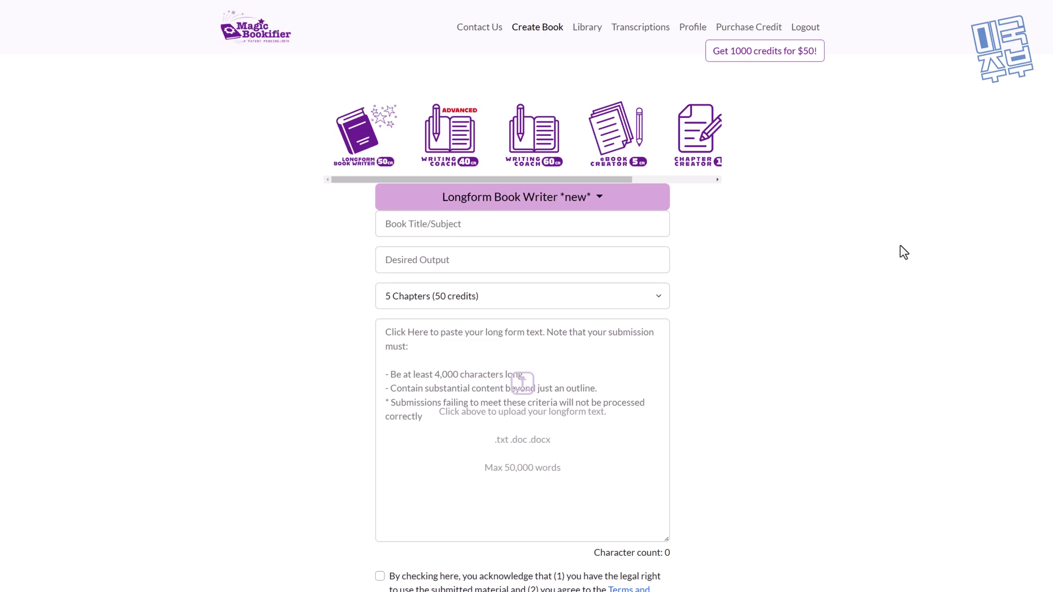
Step: Set the longform book to 20 Chapters (200 credits), then open the first book from the Library
left_click(485, 297)
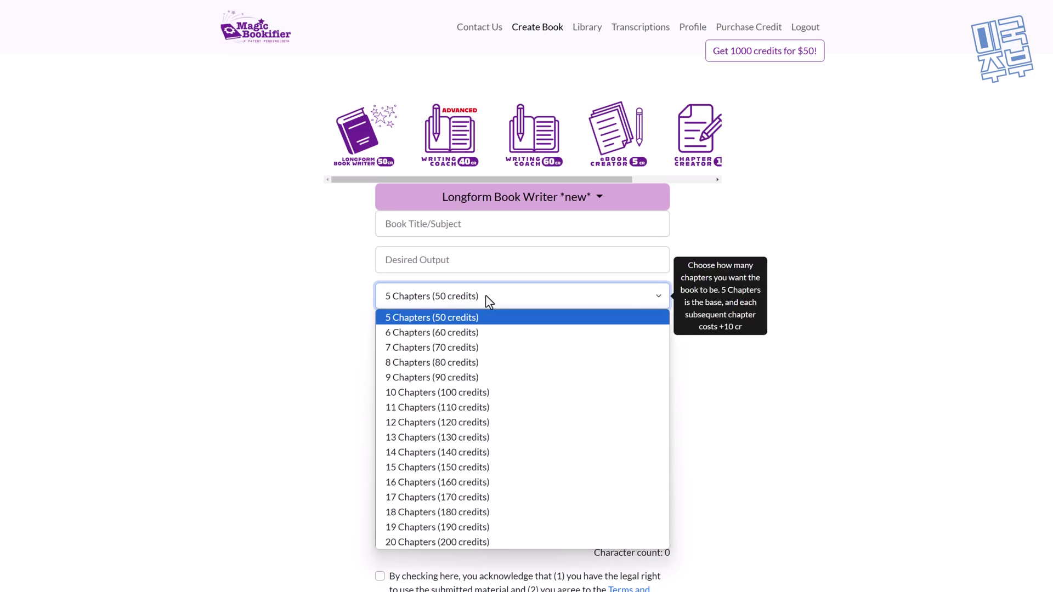
left_click(406, 542)
left_click(926, 329)
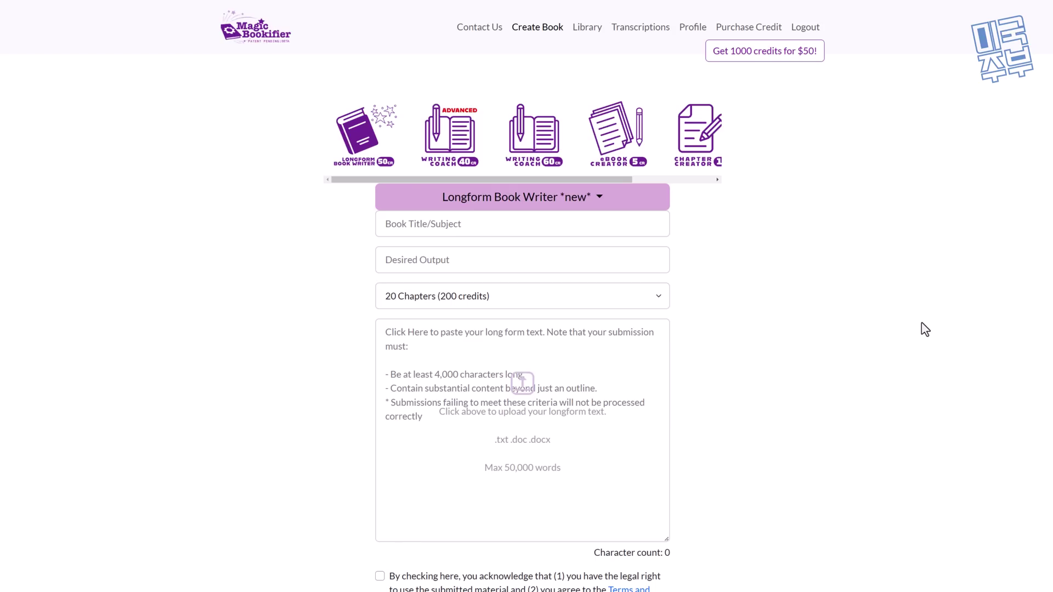
left_click(419, 222)
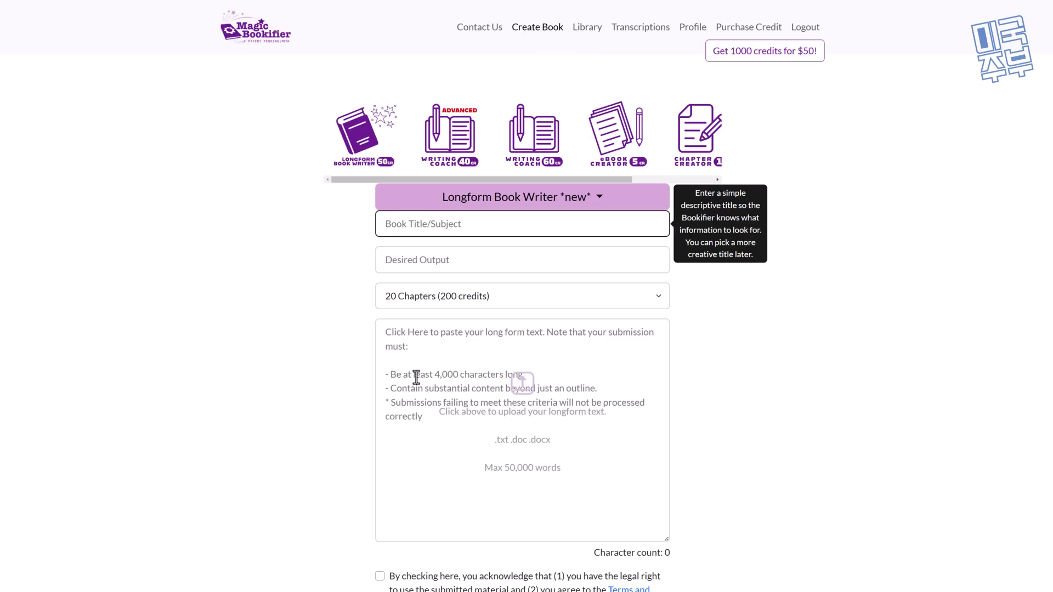
left_click(963, 373)
left_click(585, 30)
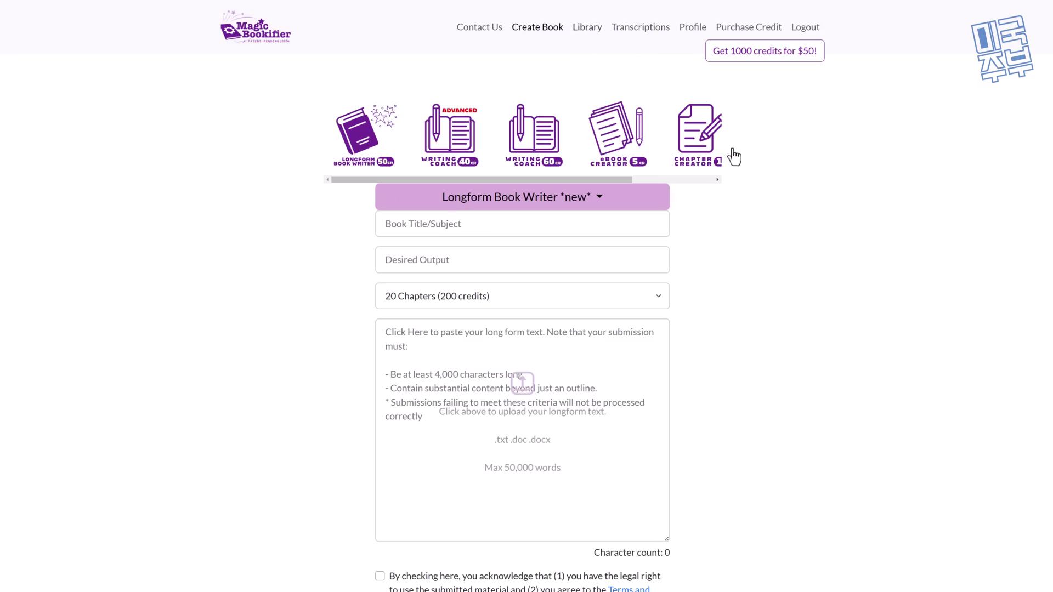
left_click(296, 183)
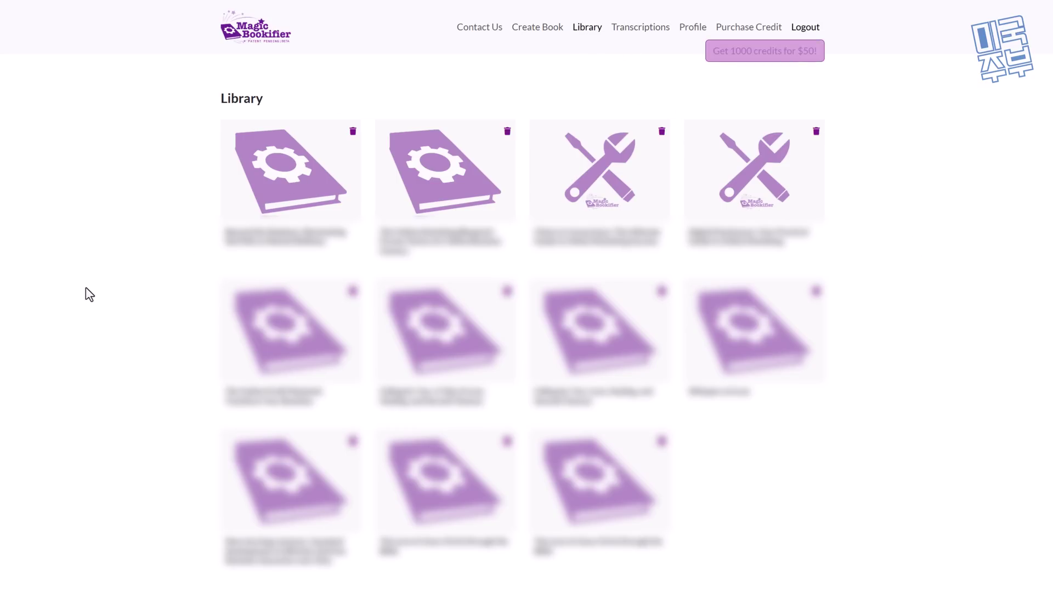
Step: Jump to chapter 15 of the book and check its word count
left_click(690, 210)
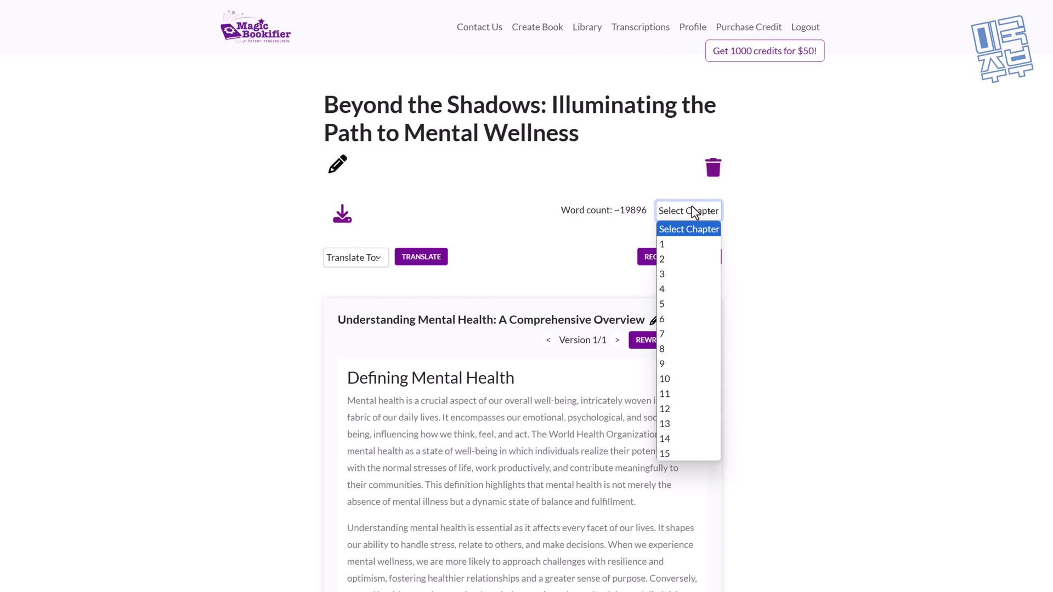
left_click(683, 455)
left_click_drag(571, 206, 640, 210)
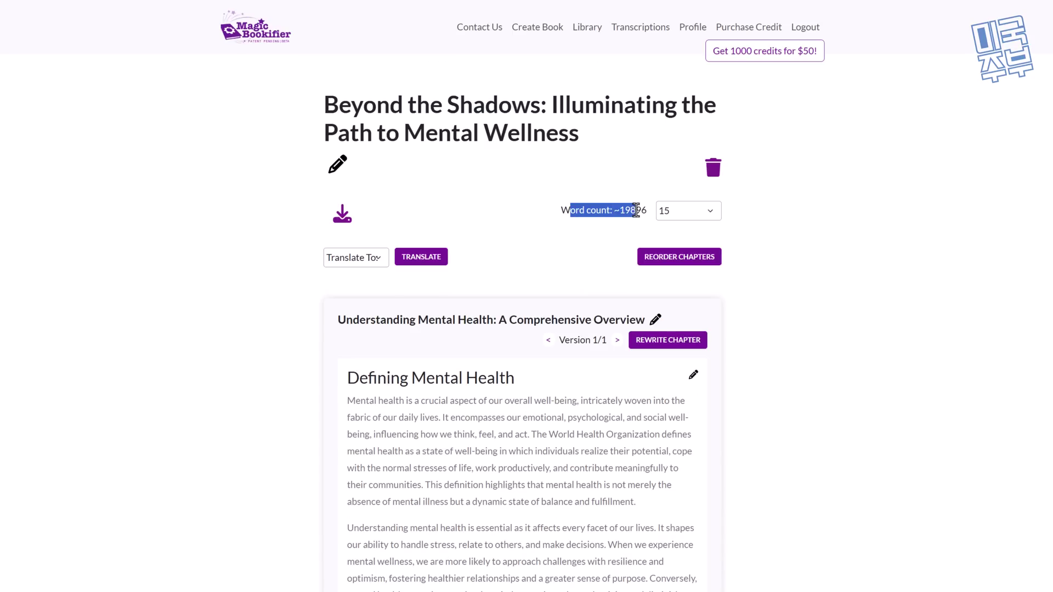
left_click(908, 231)
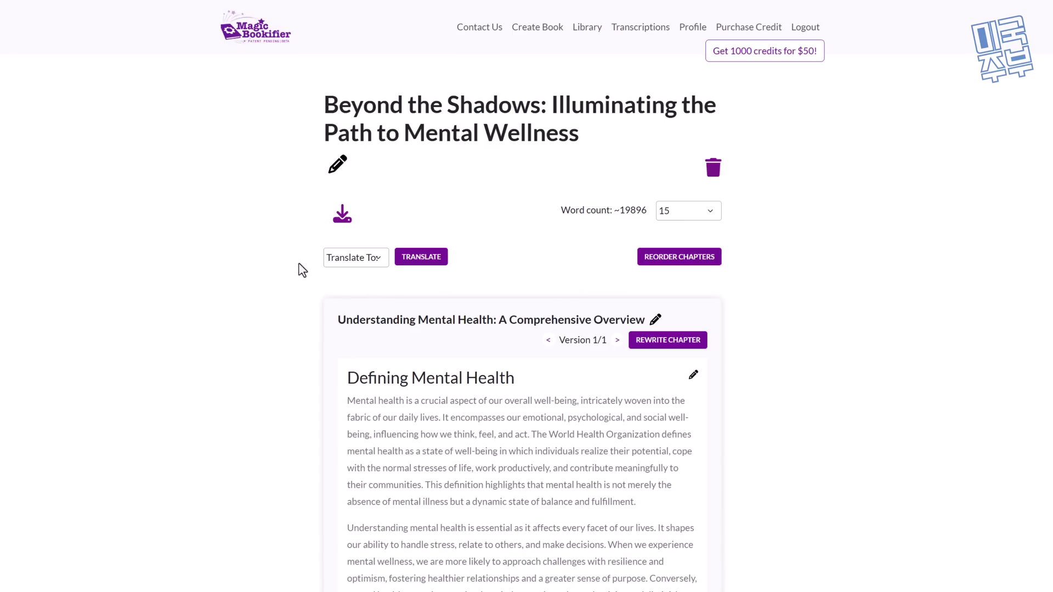
Step: Choose Korean +15 CR as the translation language
left_click(352, 258)
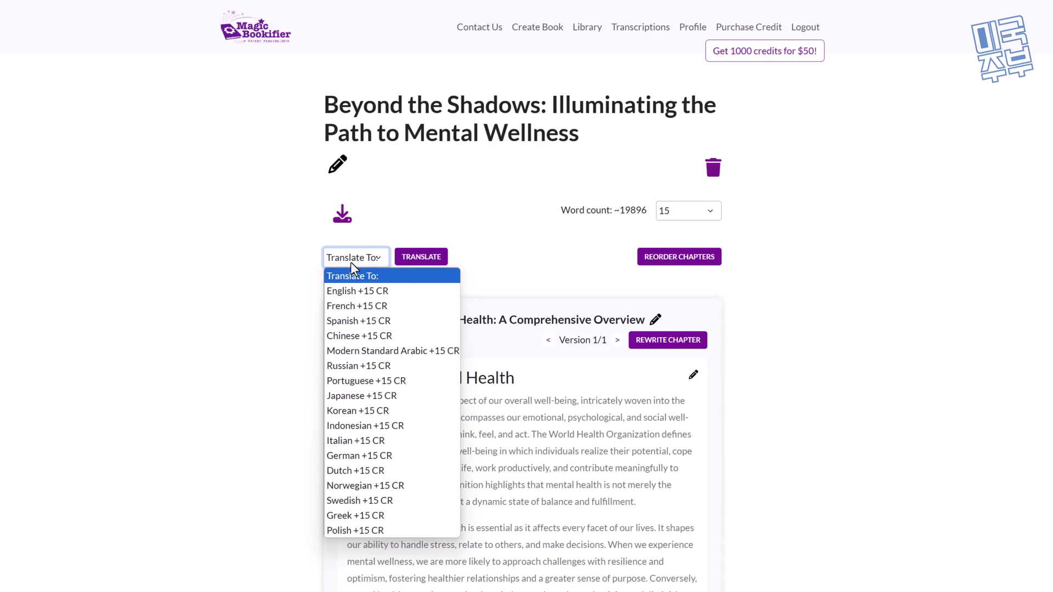
left_click(415, 411)
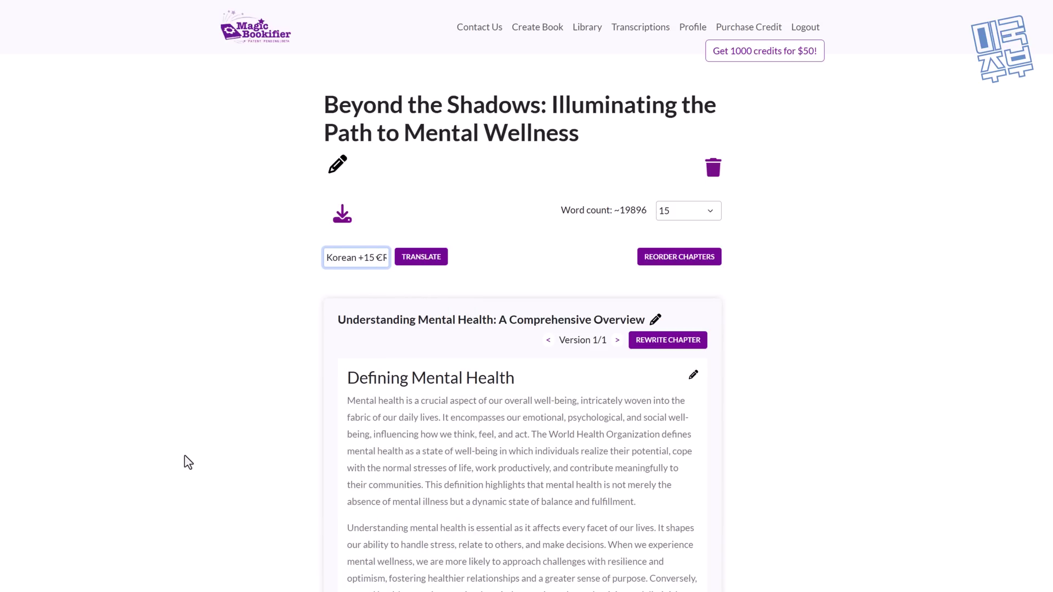
scroll(188, 461, "down", 4)
scroll(195, 456, "up", 4)
left_click(376, 261)
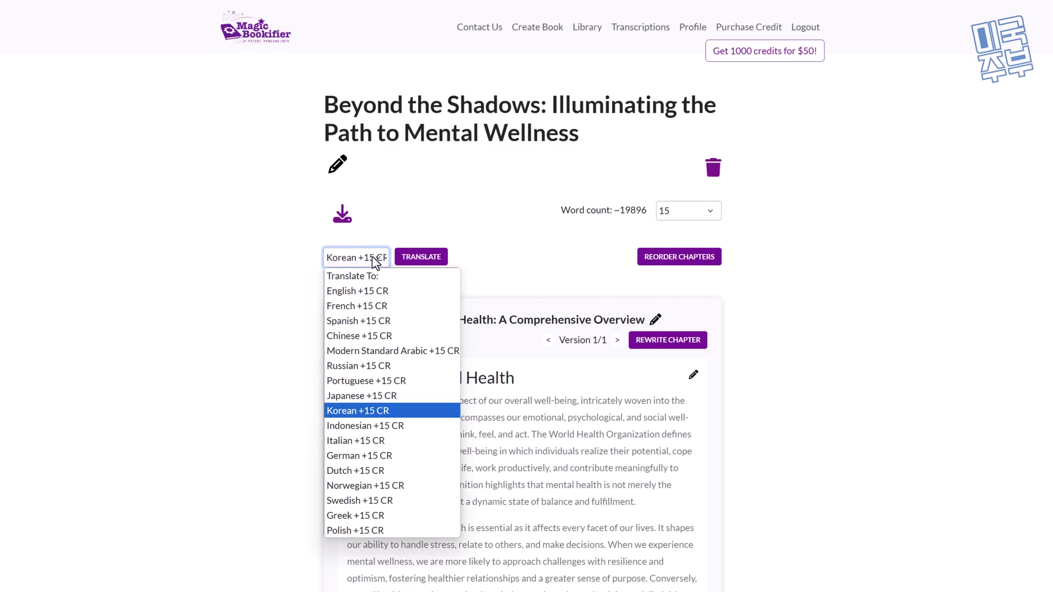
left_click(376, 261)
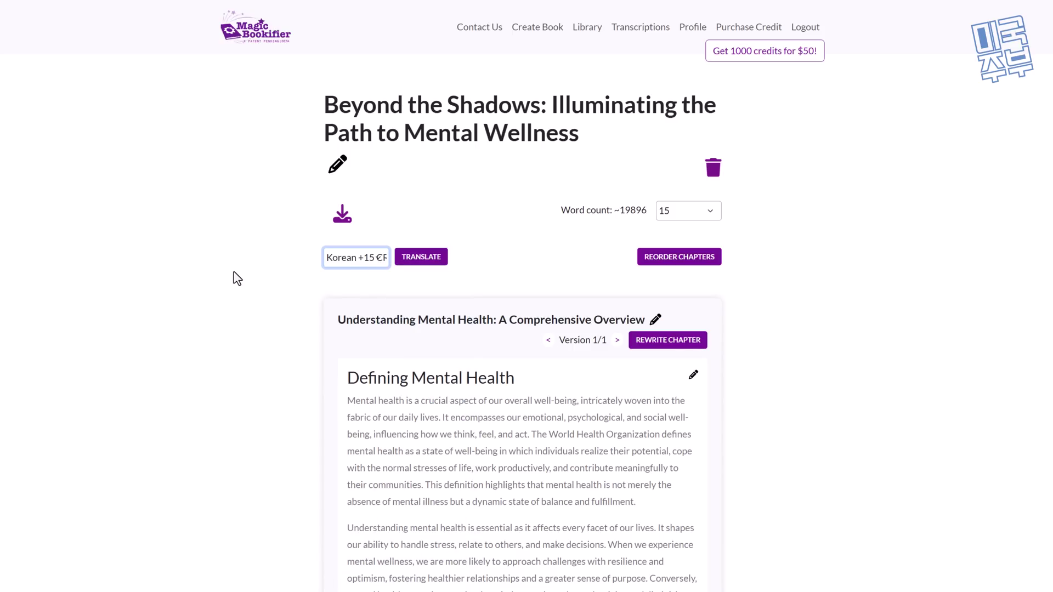
left_click(247, 326)
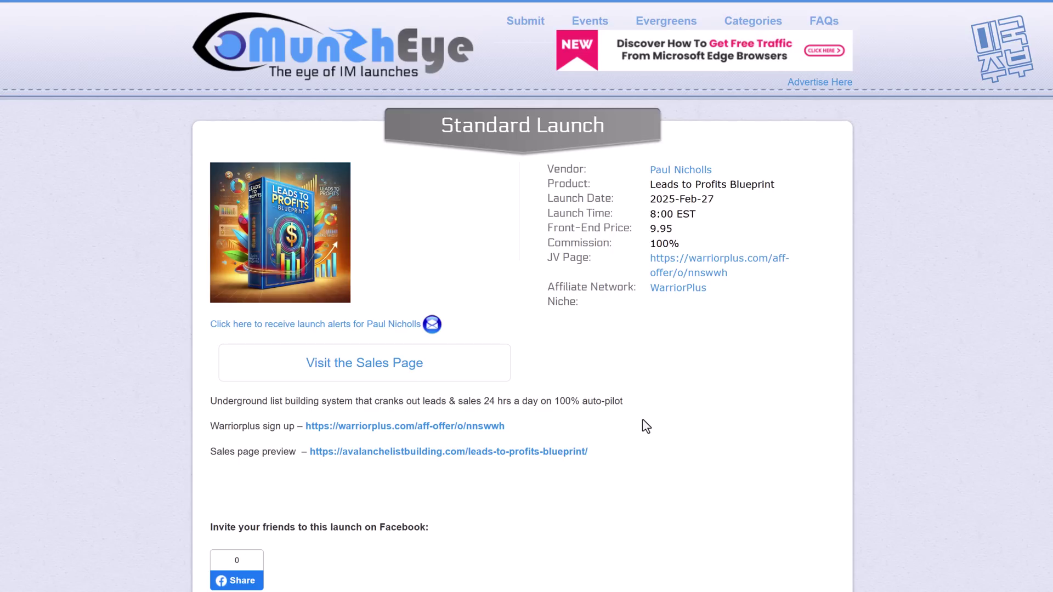
Step: Visit MunchEye's Submit Your Launch page and return to the home page
left_click(352, 58)
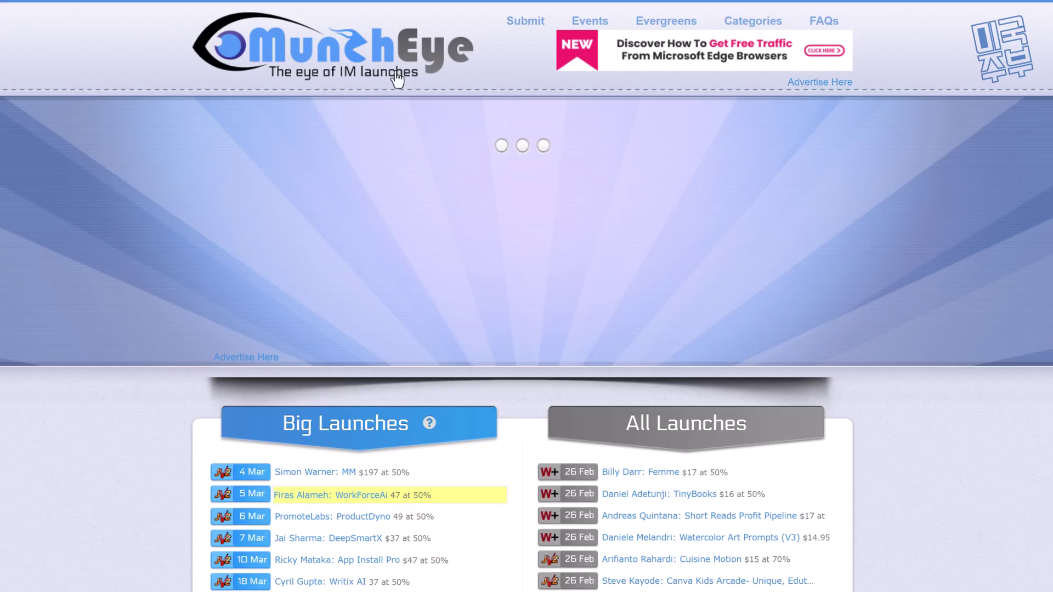
left_click(524, 28)
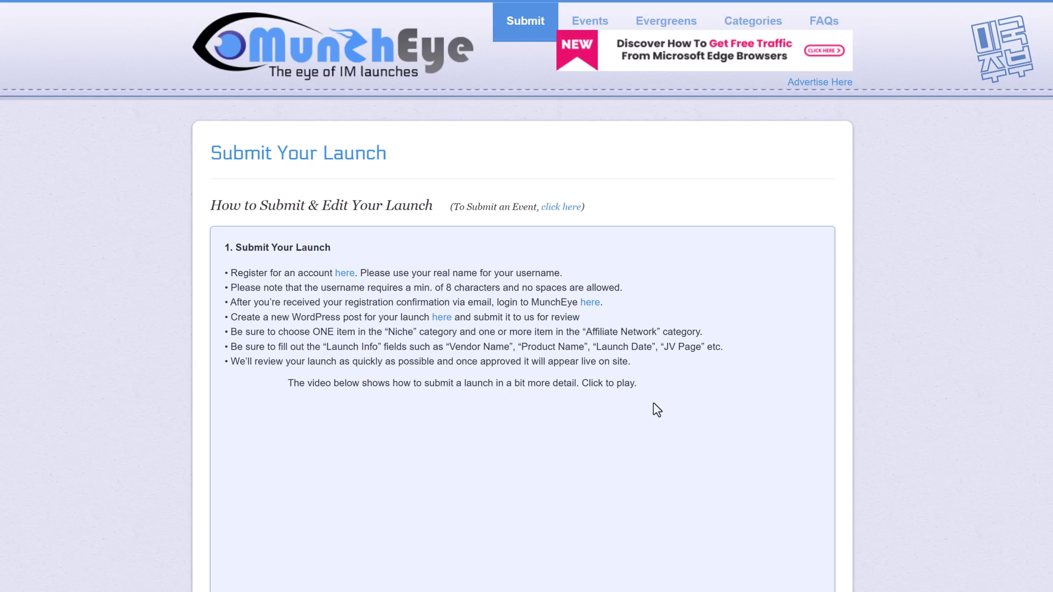
left_click(363, 74)
Step: Scroll through the Big Launches and All Launches lists
scroll(652, 380, "down", 4)
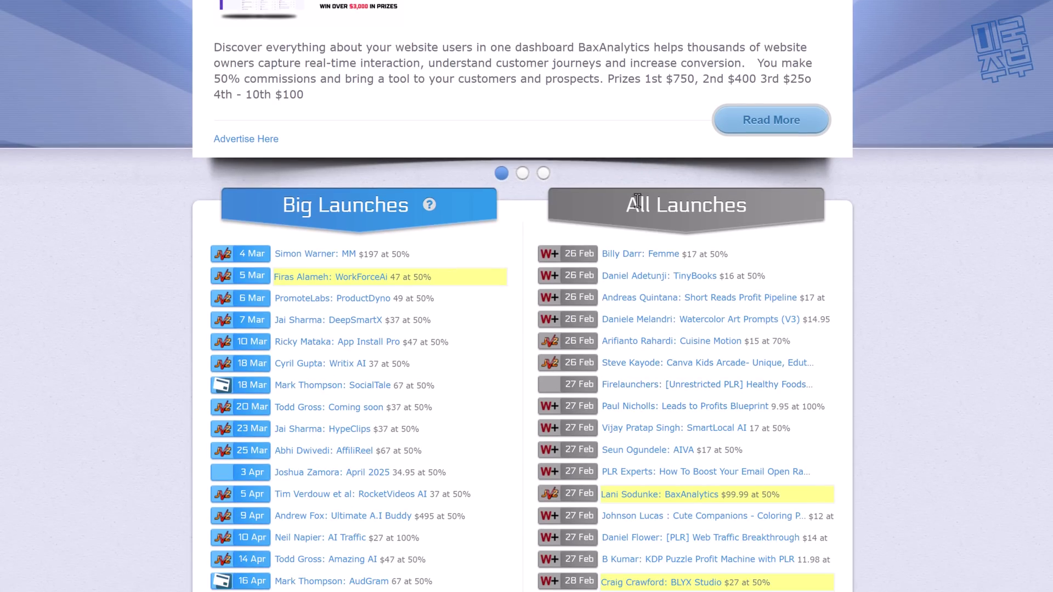
scroll(653, 312, "down", 7)
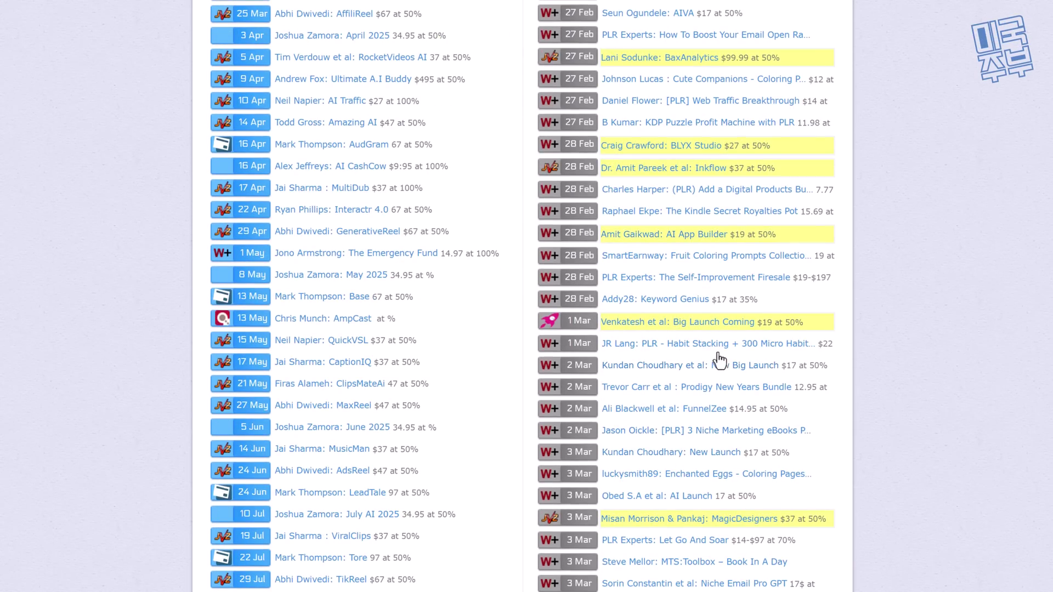
scroll(713, 359, "up", 2)
scroll(817, 367, "up", 4)
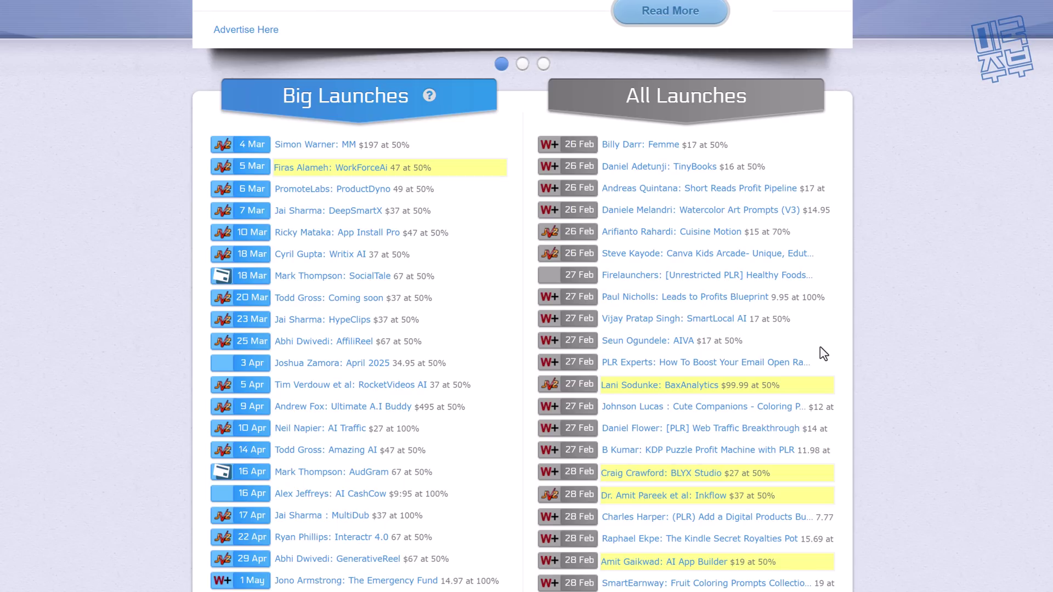
scroll(823, 354, "up", 2)
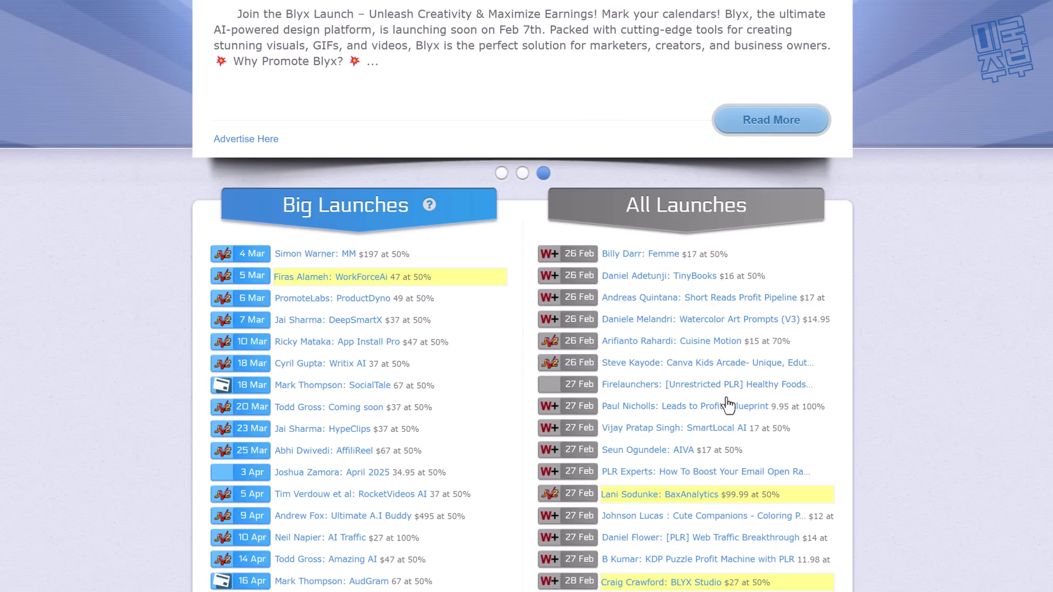
scroll(962, 354, "down", 6)
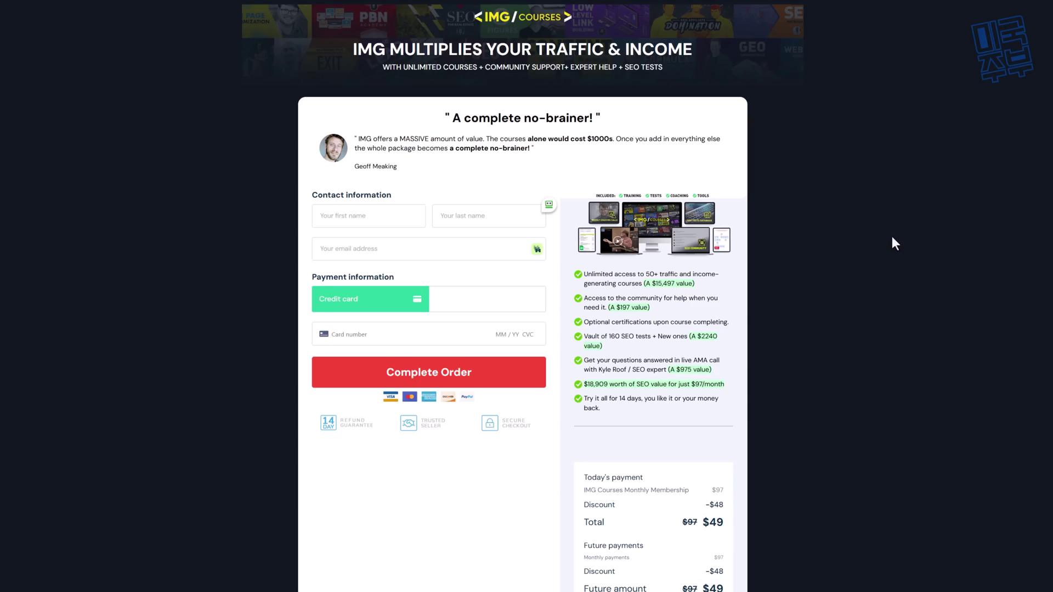
scroll(404, 477, "down", 2)
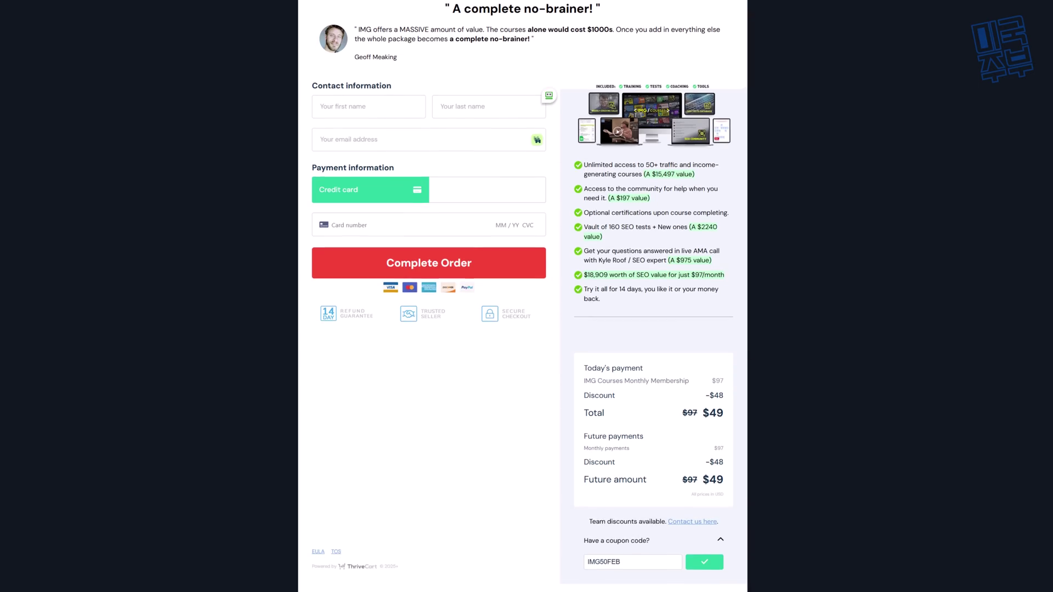
Step: Review the upsell page, highlighting and then clearing the lifetime account line
scroll(490, 522, "up", 1)
scroll(490, 521, "up", 1)
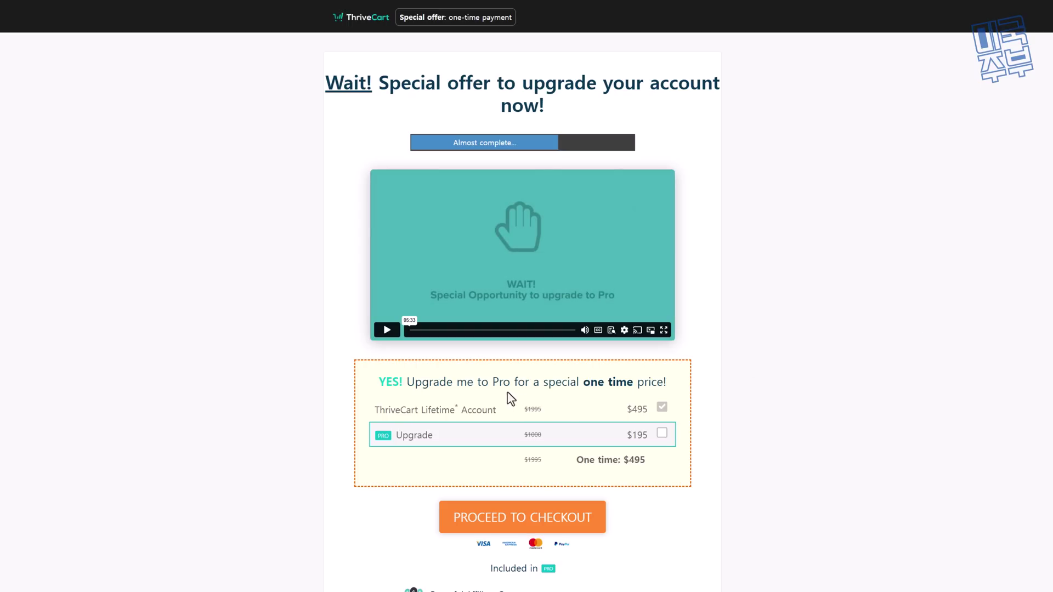
left_click_drag(417, 411, 510, 420)
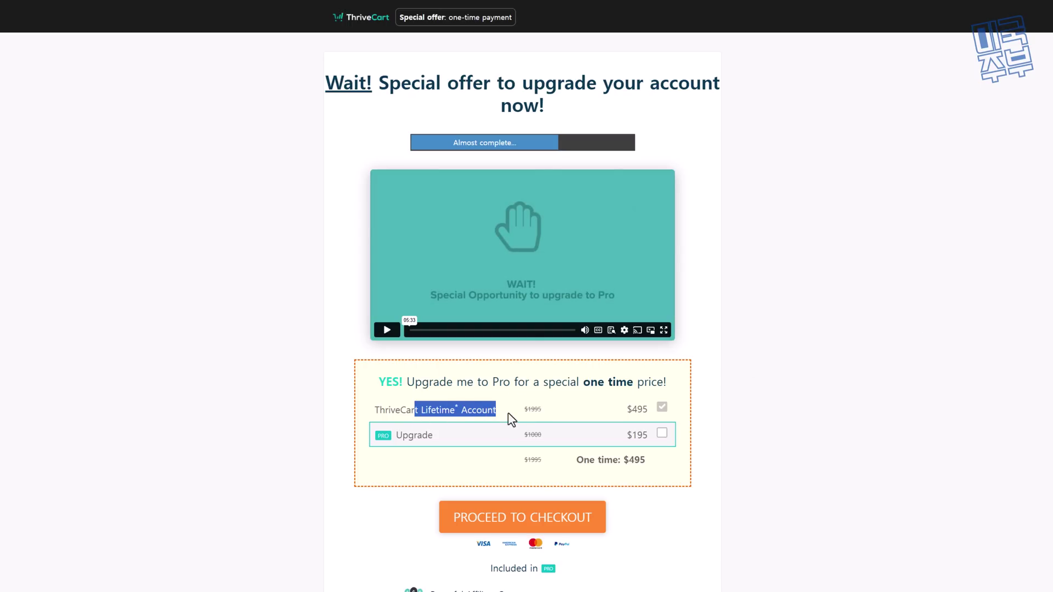
left_click(854, 354)
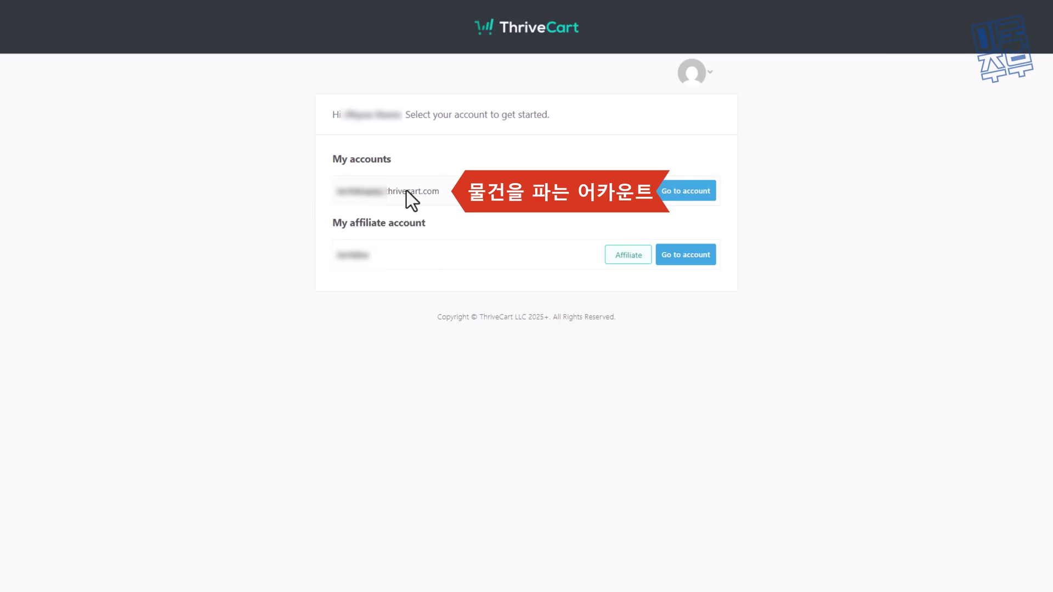
Step: From the administrator dashboard, confirm no Font Master product exists and create a new digital product
left_click(696, 192)
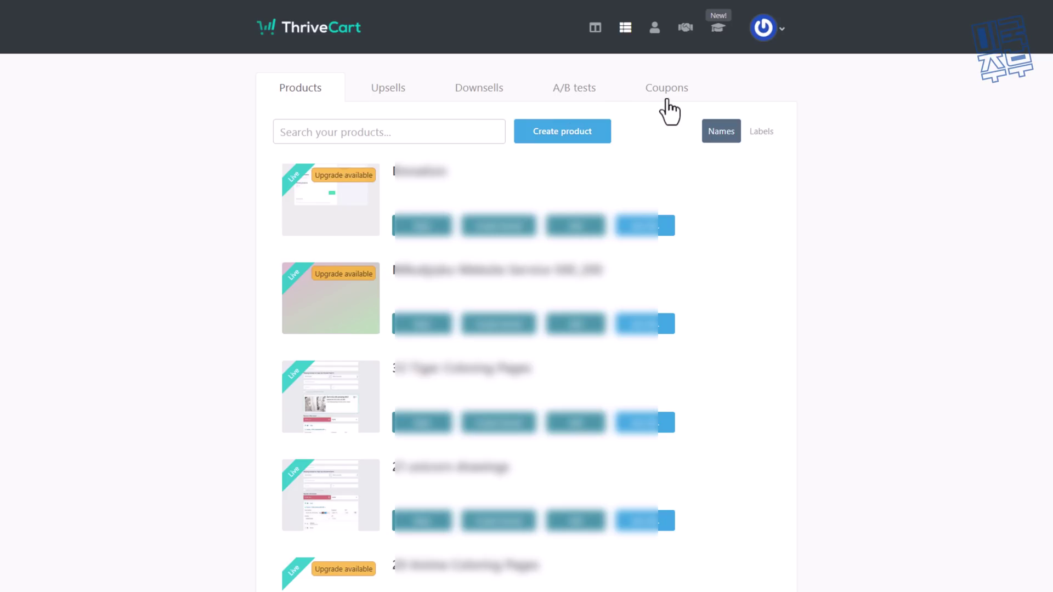
type("Font Master")
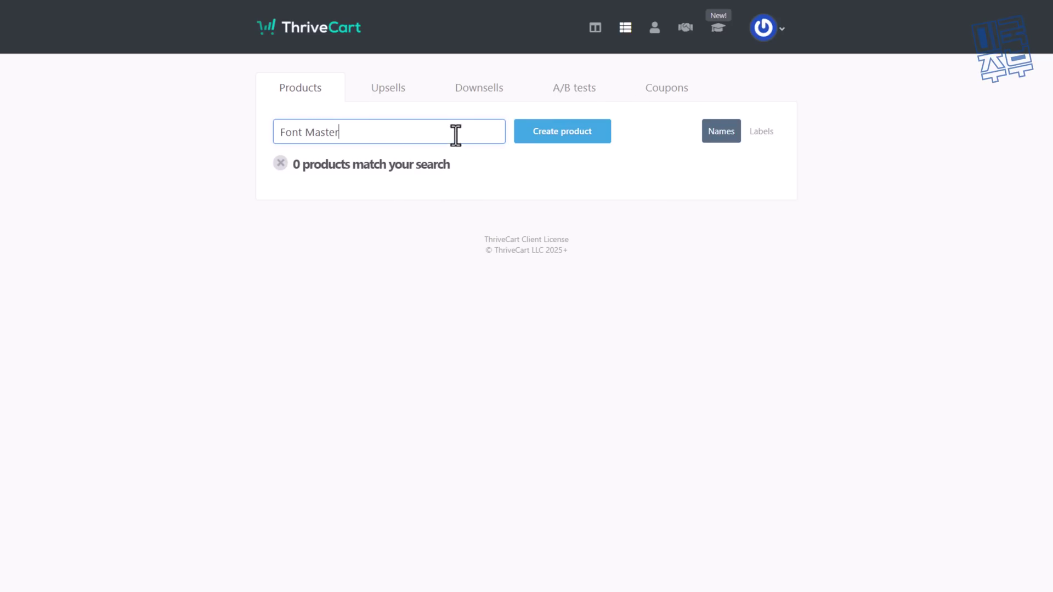
left_click(560, 144)
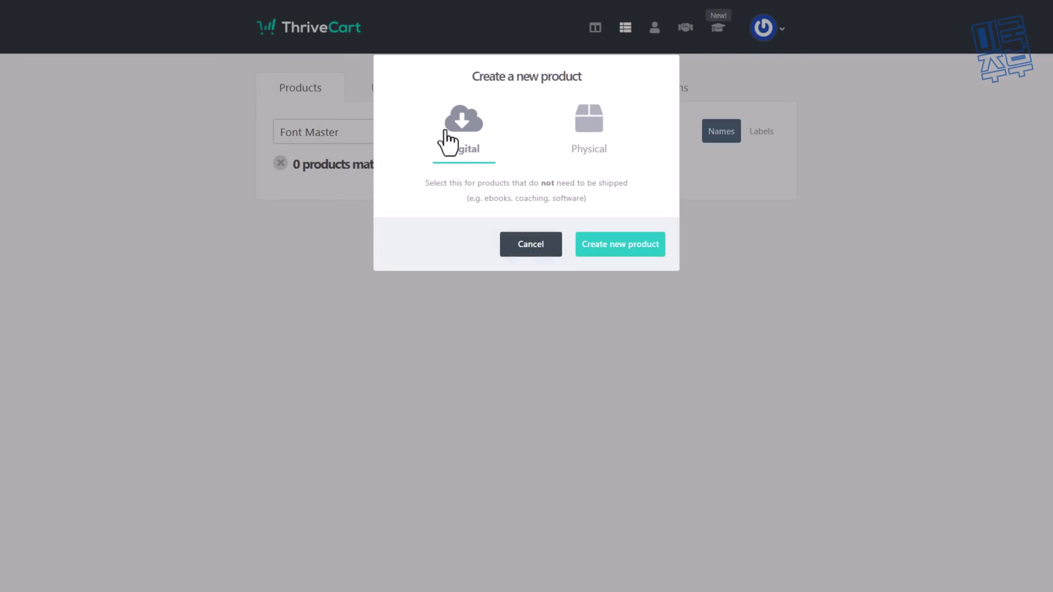
left_click(622, 247)
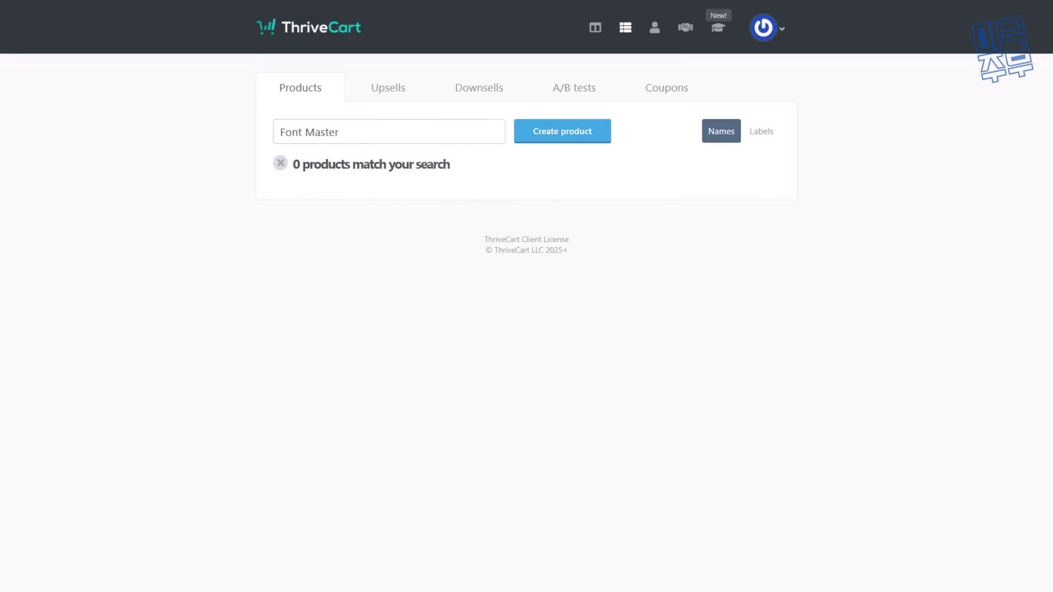
Step: Name the product 'Font Master', set its status to Live, then move to Pricing
left_click(413, 211)
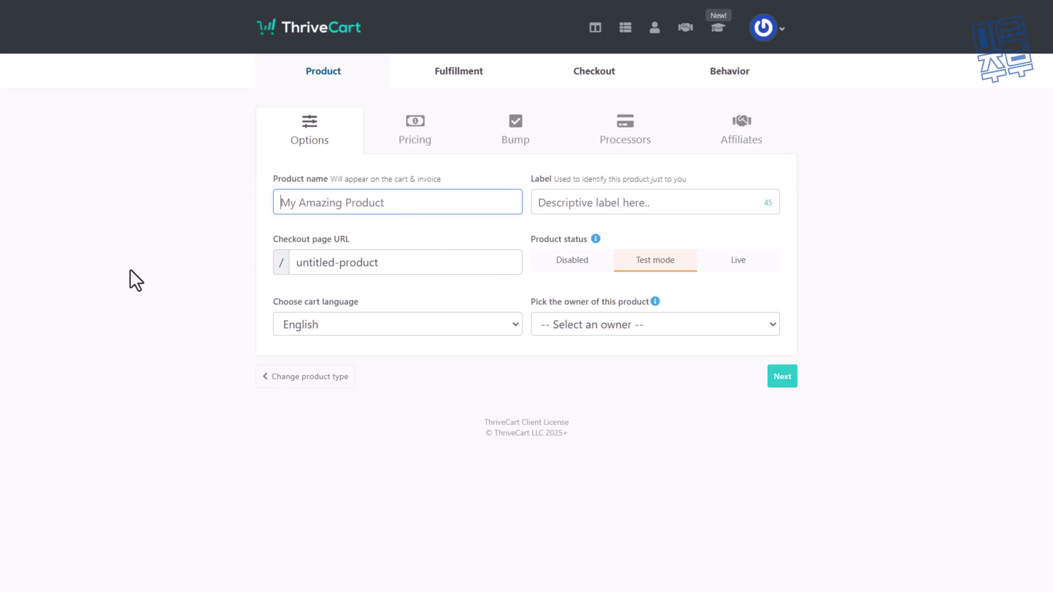
type("Font Master")
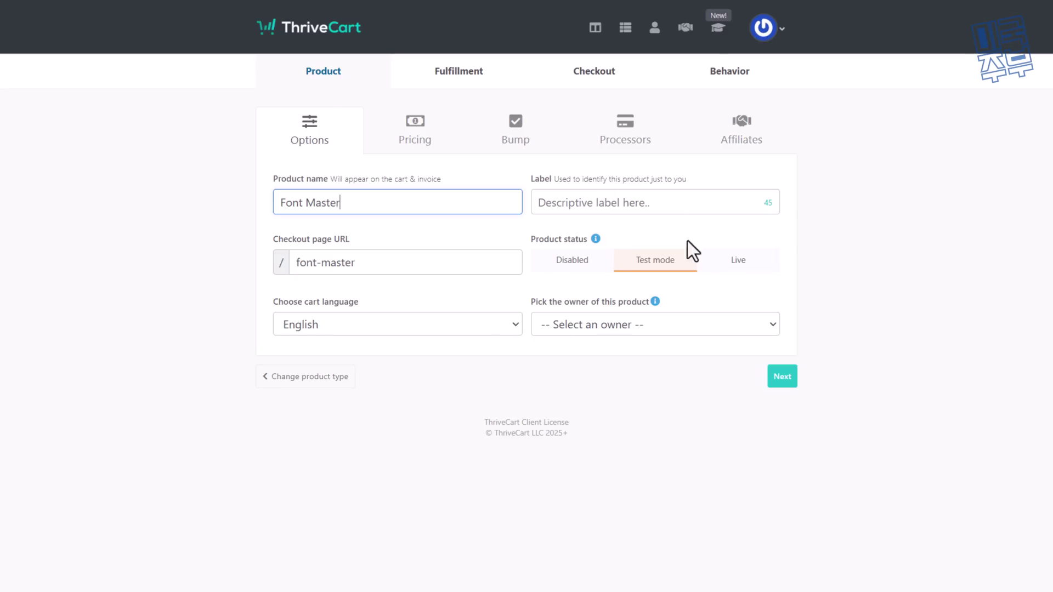
left_click(757, 264)
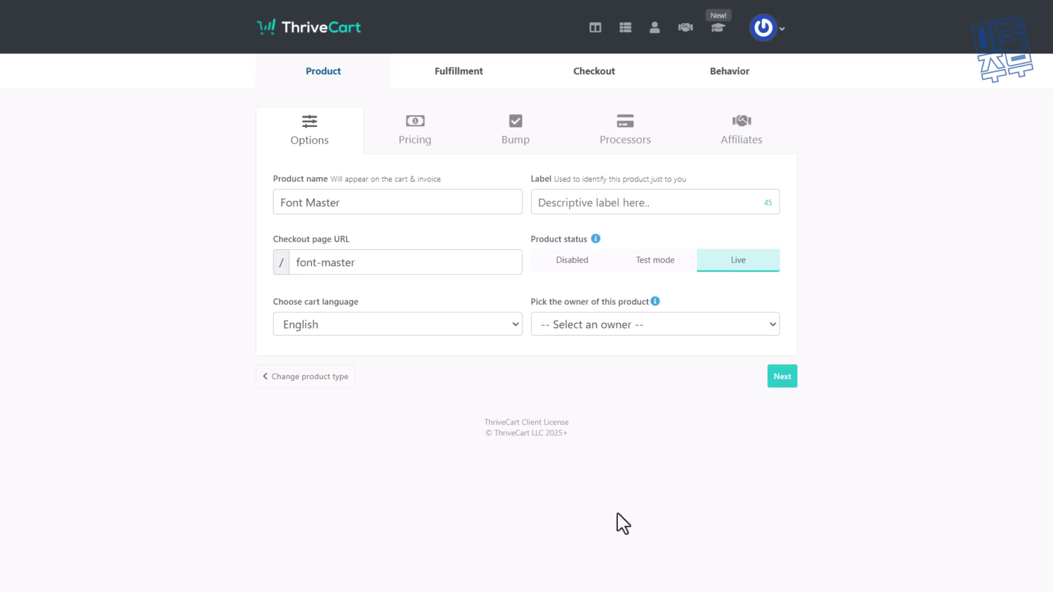
left_click(446, 324)
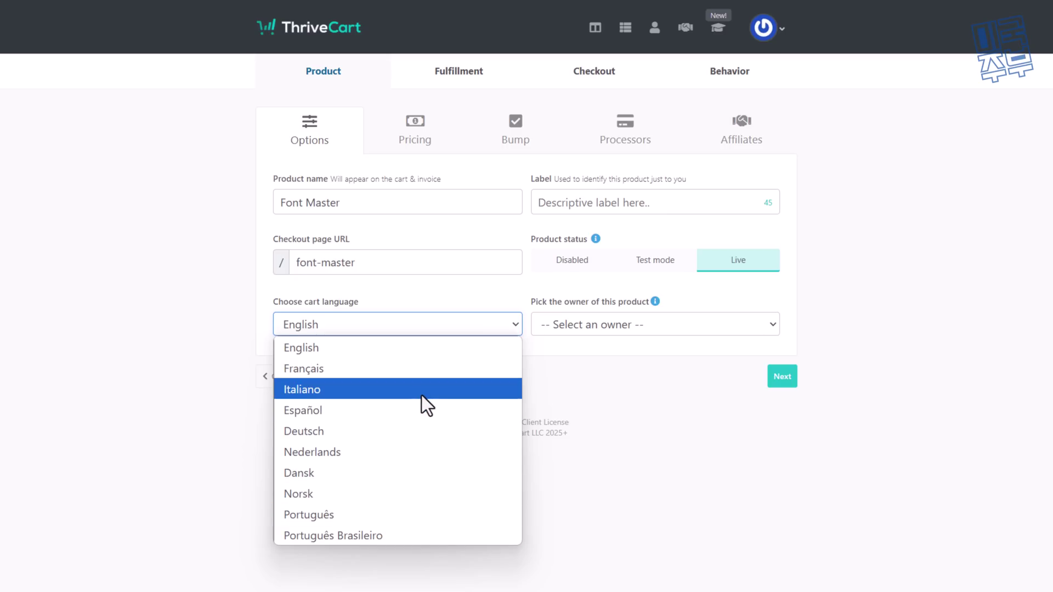
left_click(416, 130)
left_click(647, 225)
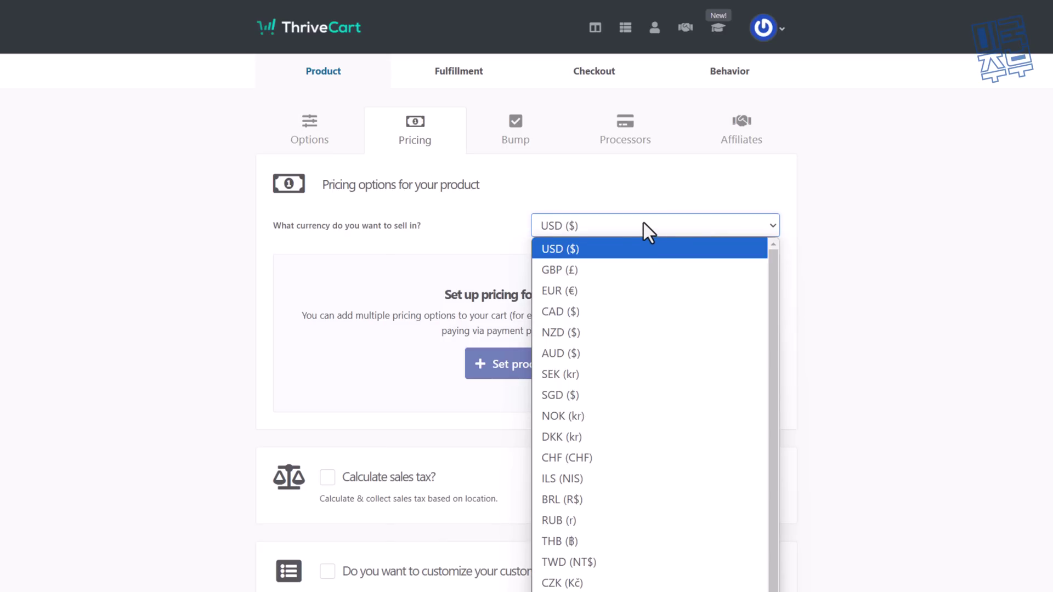
Step: Keep USD ($) as the currency and set the price to $17
left_click(643, 222)
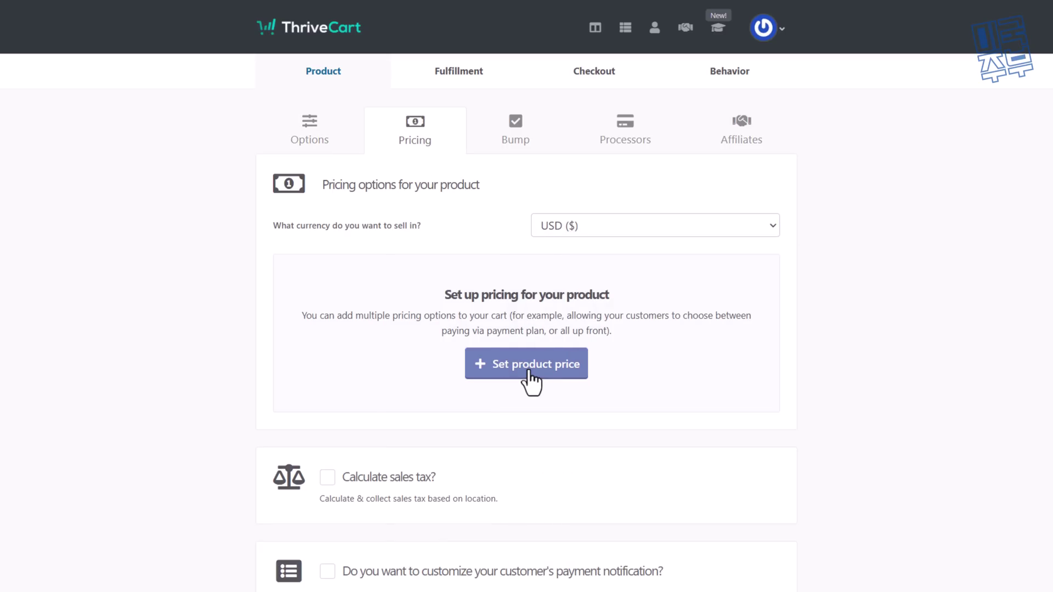
left_click(528, 376)
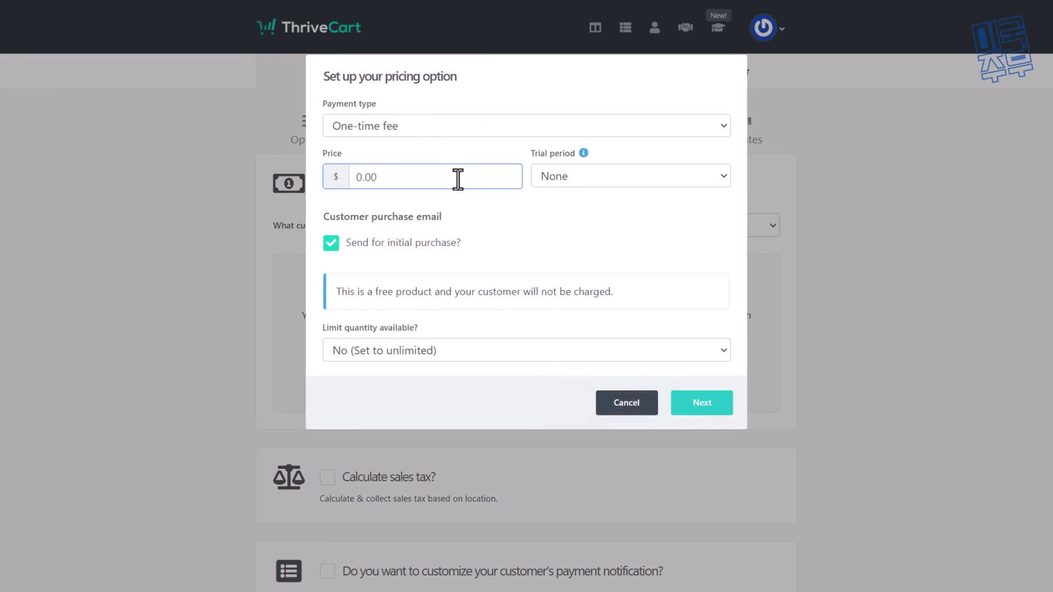
type("17")
left_click(634, 204)
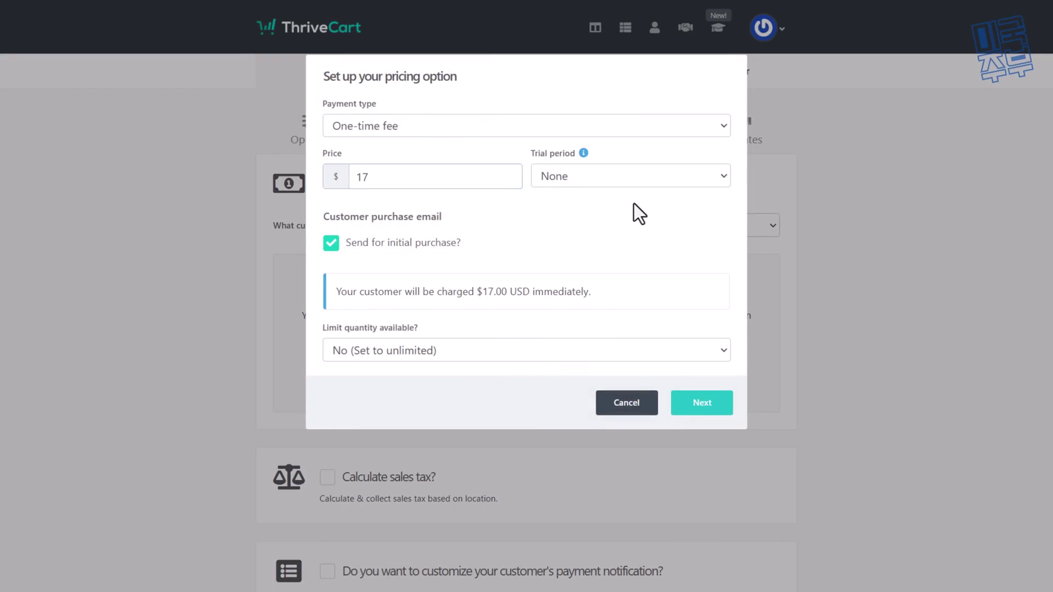
Step: Try Subscription payment with Annual and Quarterly billing, then dismiss the frequency list unchanged
left_click(464, 124)
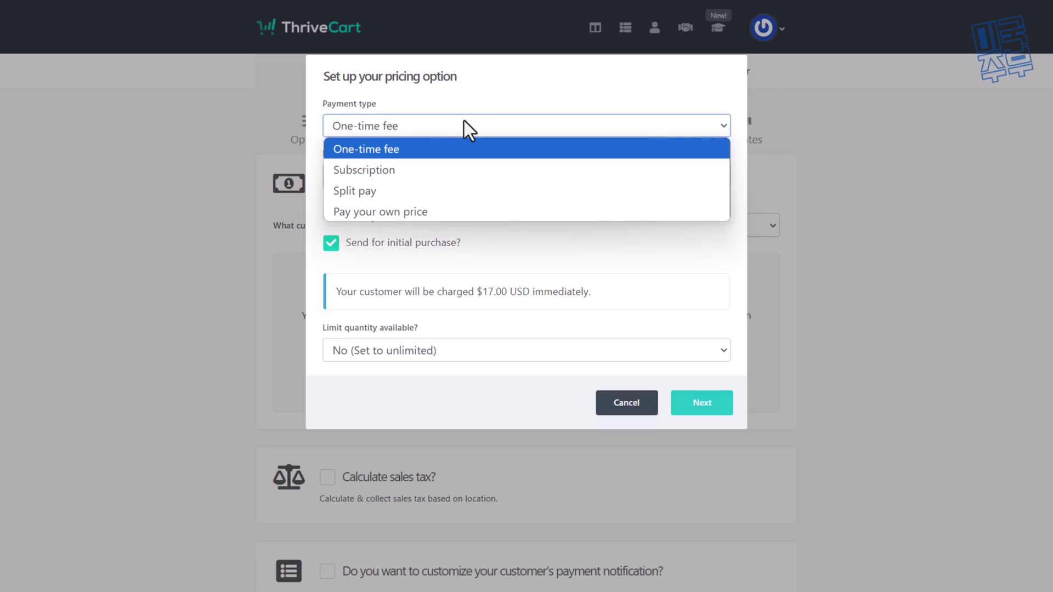
left_click(456, 170)
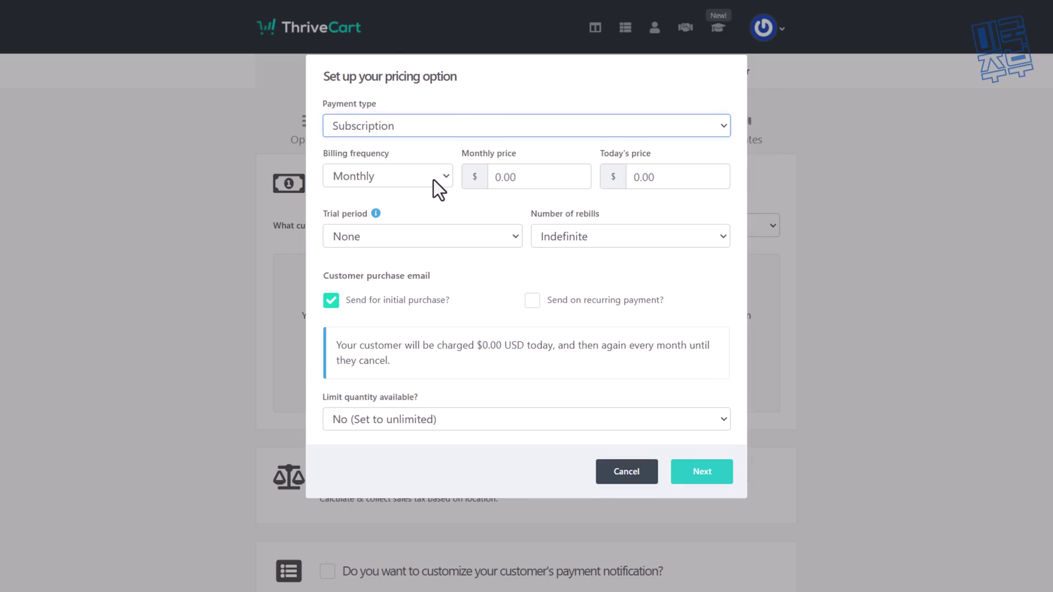
left_click(439, 187)
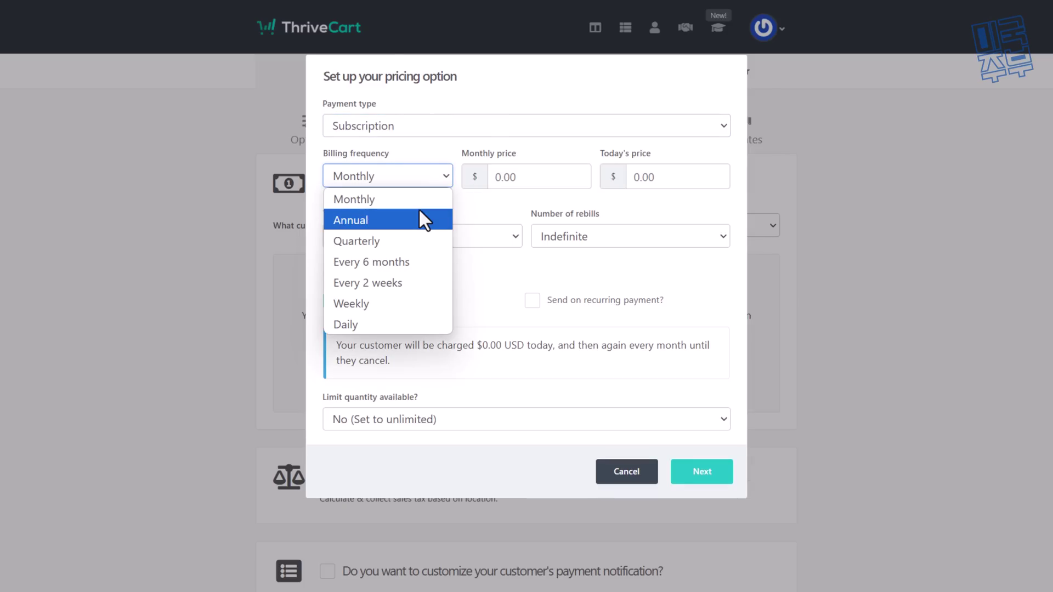
left_click(418, 220)
left_click(406, 181)
left_click(394, 240)
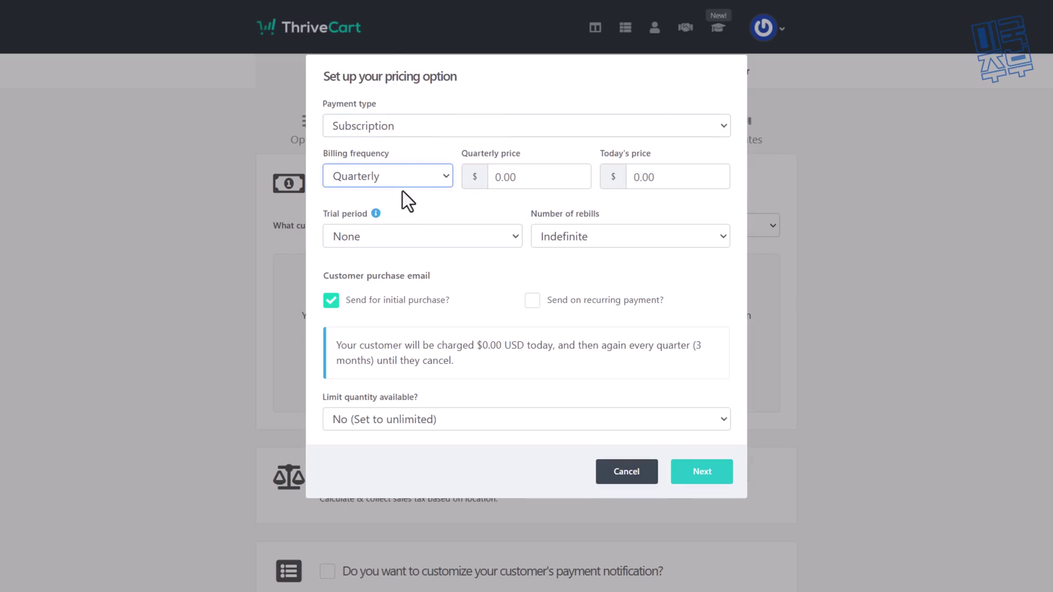
left_click(403, 184)
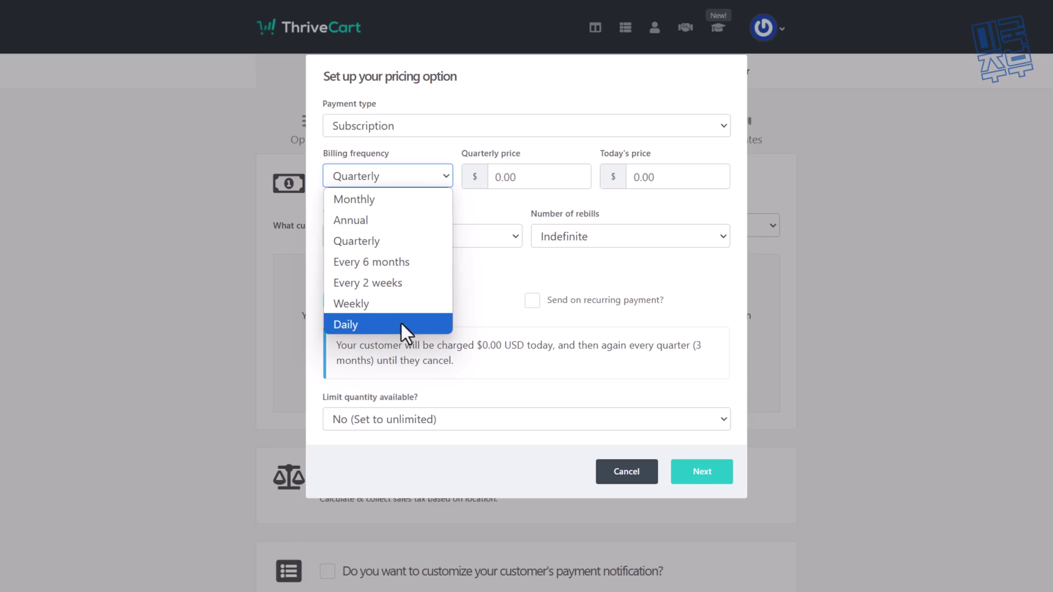
left_click(511, 151)
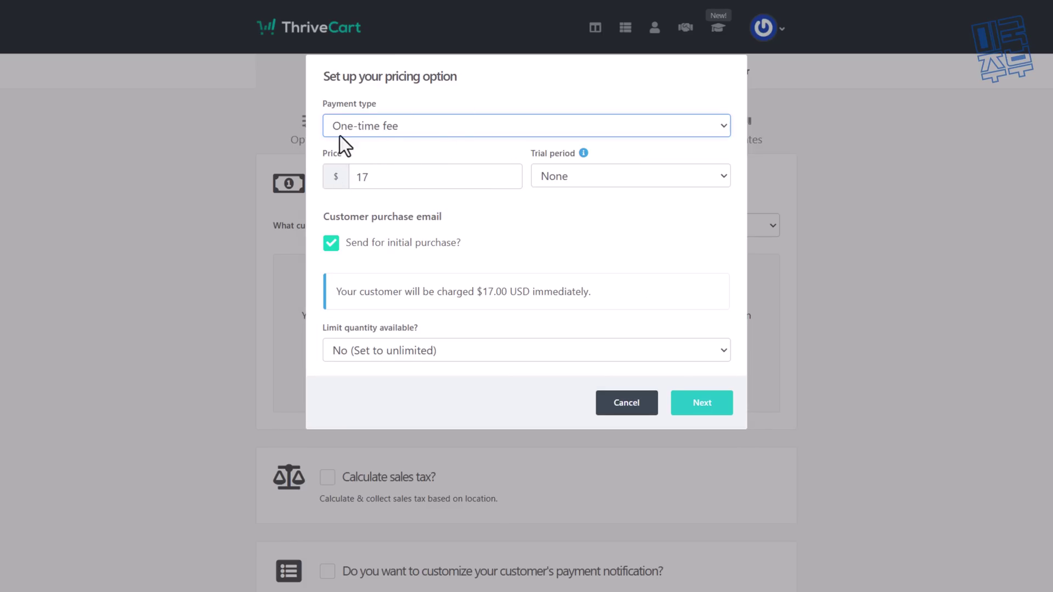
Step: Try a 7-day trial, then remove it so payment is immediate, and review the quantity limit
left_click(629, 180)
left_click(578, 255)
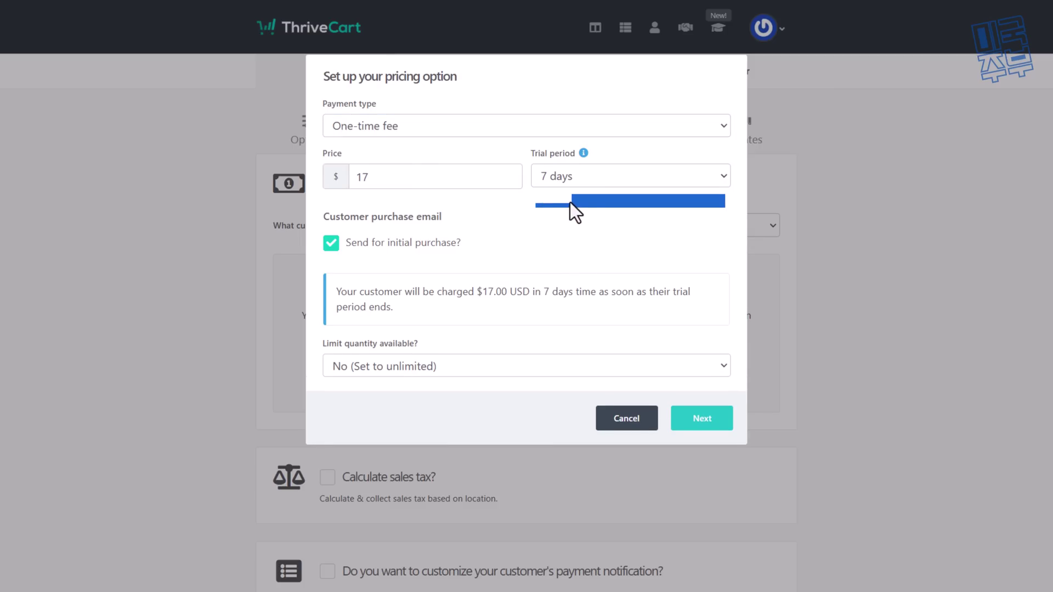
left_click(587, 177)
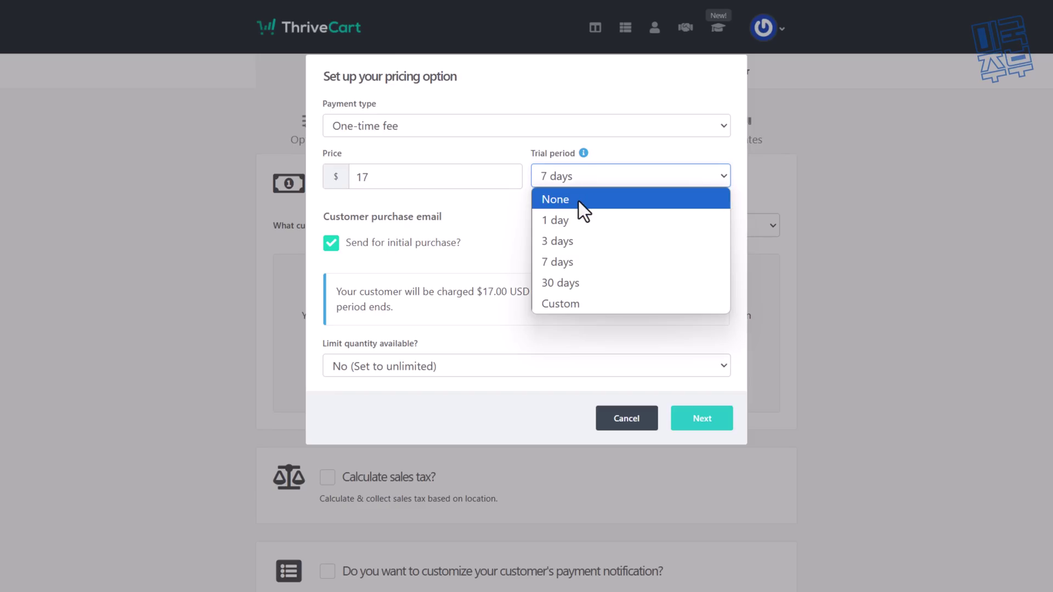
left_click(578, 202)
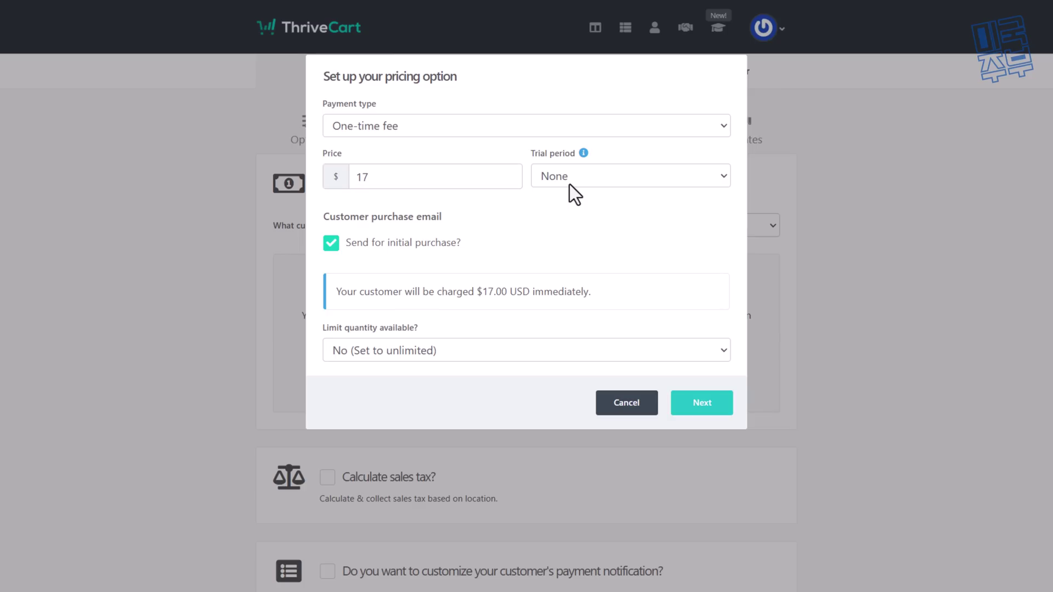
left_click(410, 354)
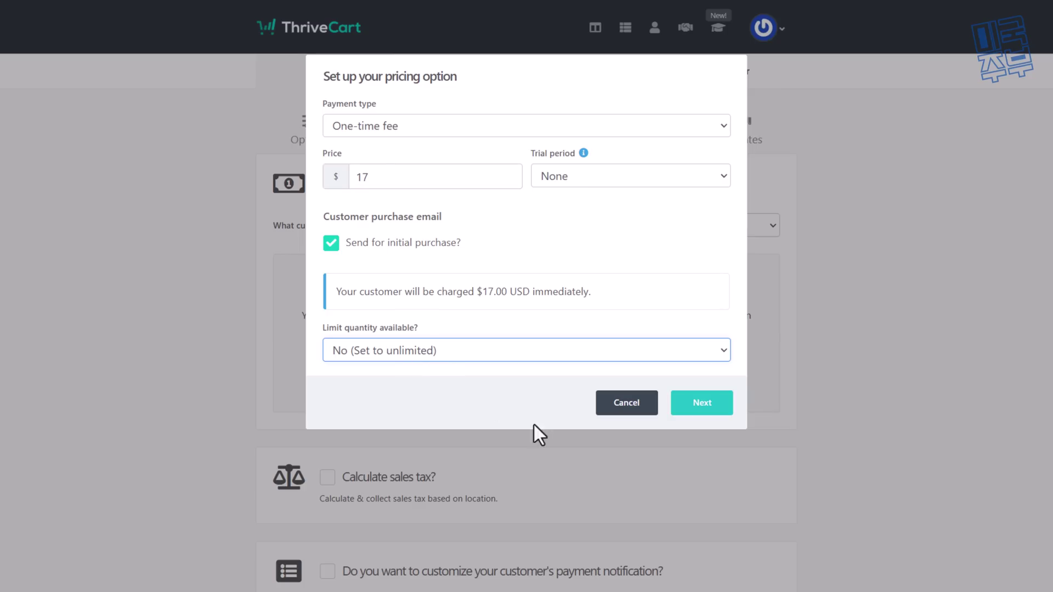
Step: Save the $17 One-time payment option and cancel an extra pricing option
left_click(693, 409)
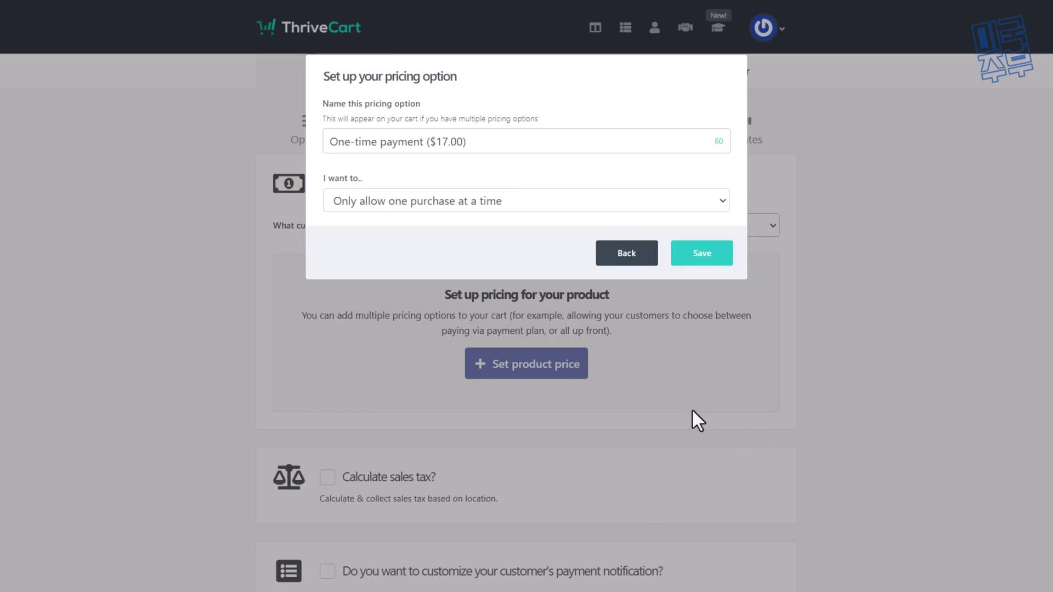
left_click(697, 253)
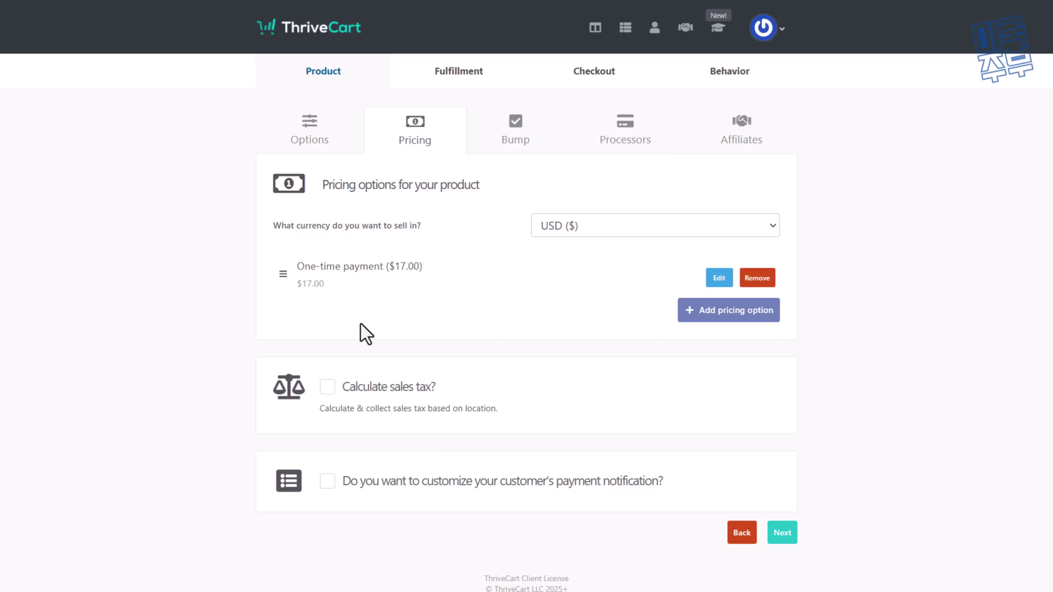
left_click(748, 322)
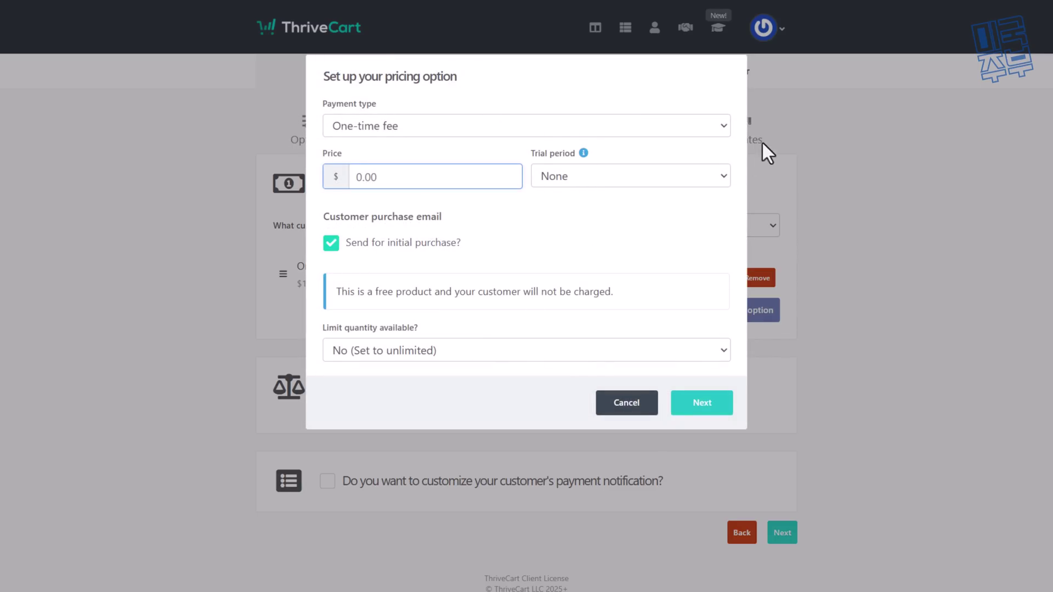
left_click(762, 141)
Step: Enable customized payment notification, preview the invoice, and open its customization
left_click(327, 481)
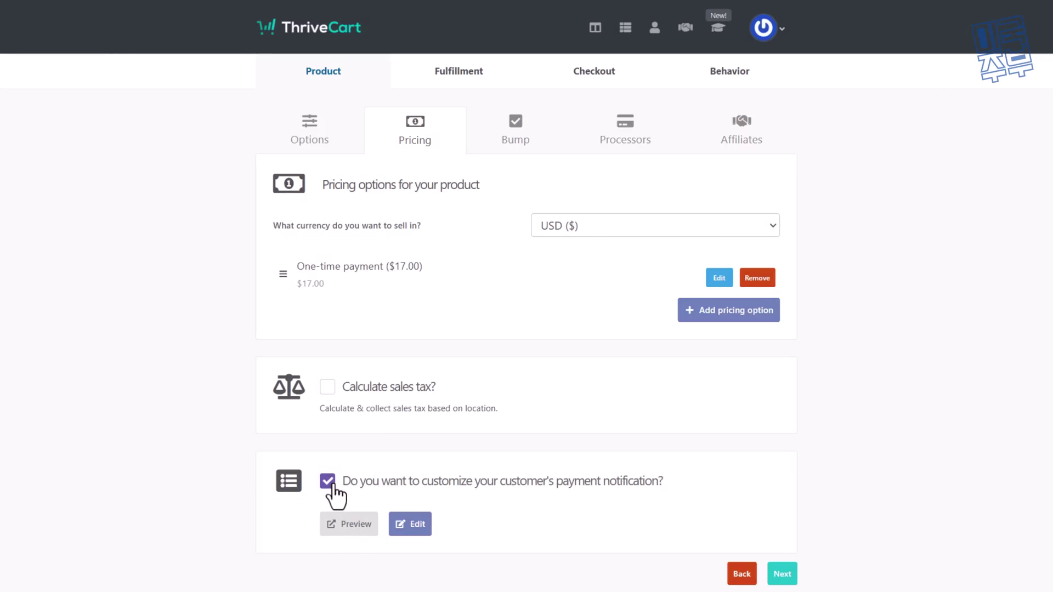
left_click(348, 524)
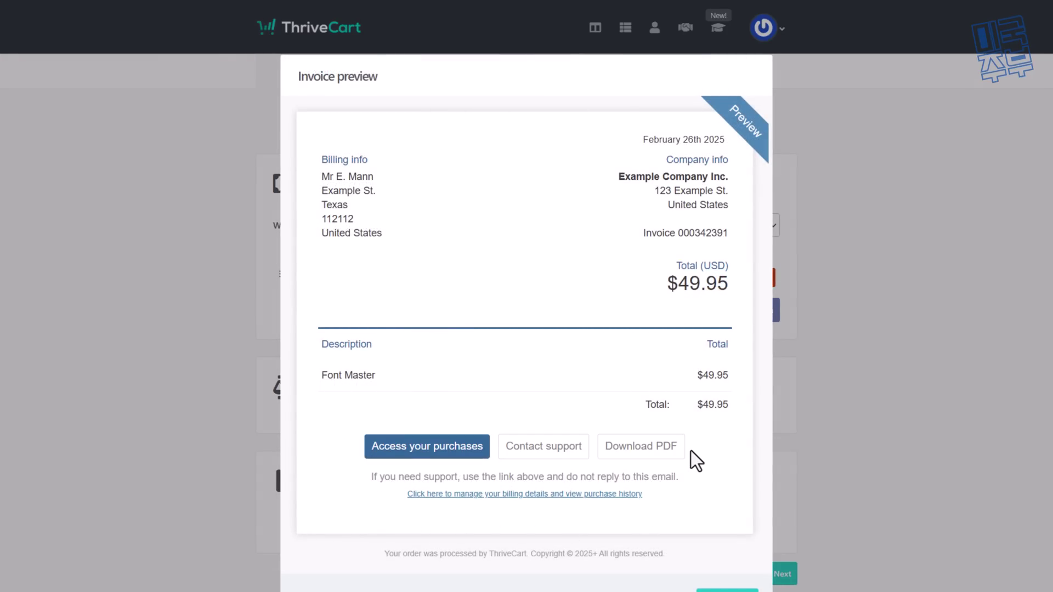
left_click(728, 590)
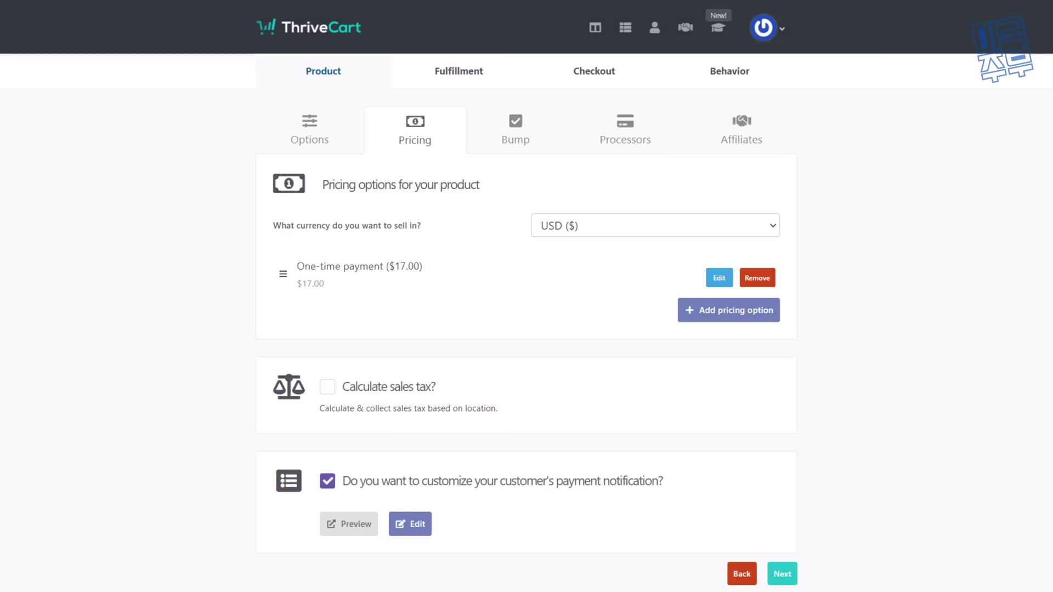
left_click(409, 526)
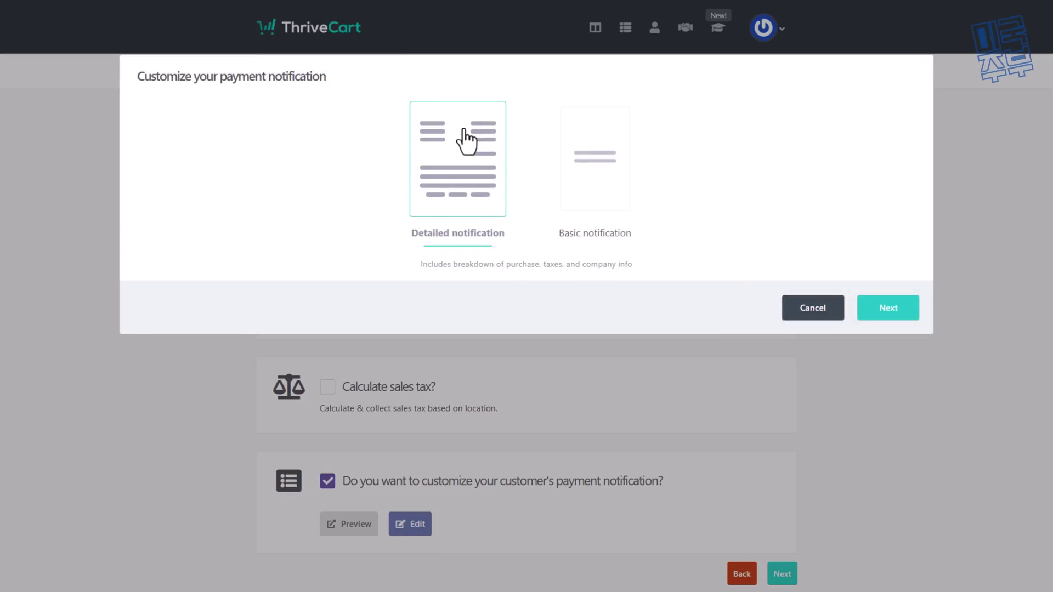
Step: Choose the Detailed notification layout and leave the top text empty after deleting test text
left_click(622, 190)
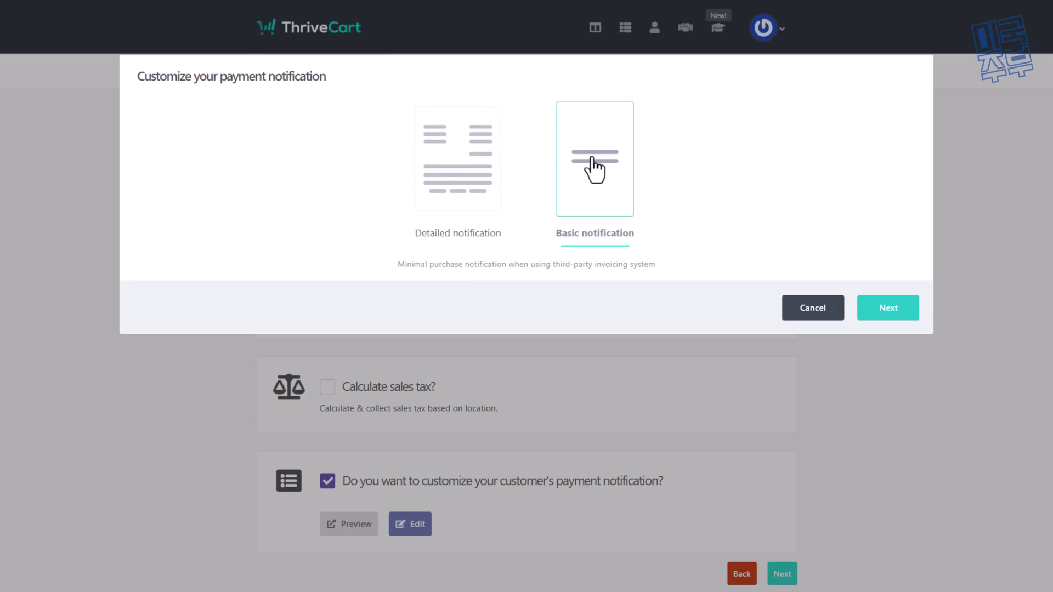
left_click(477, 181)
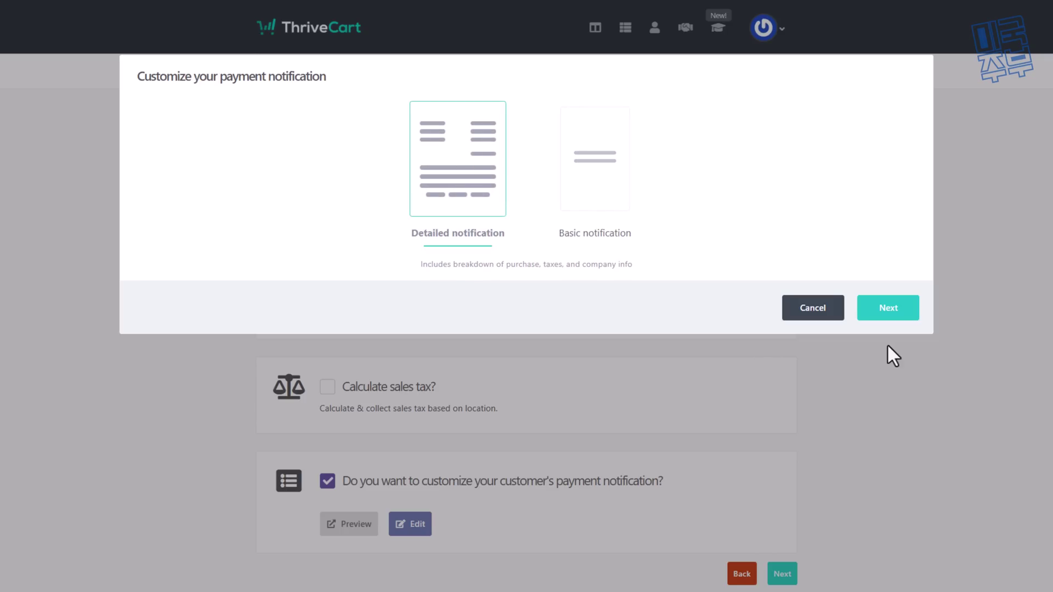
left_click(884, 312)
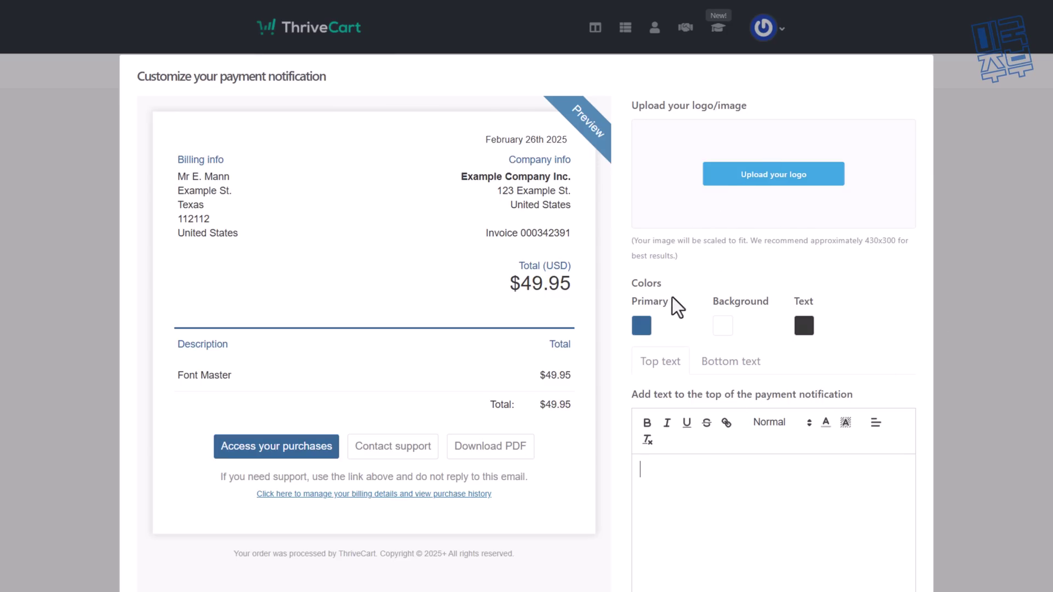
type("we")
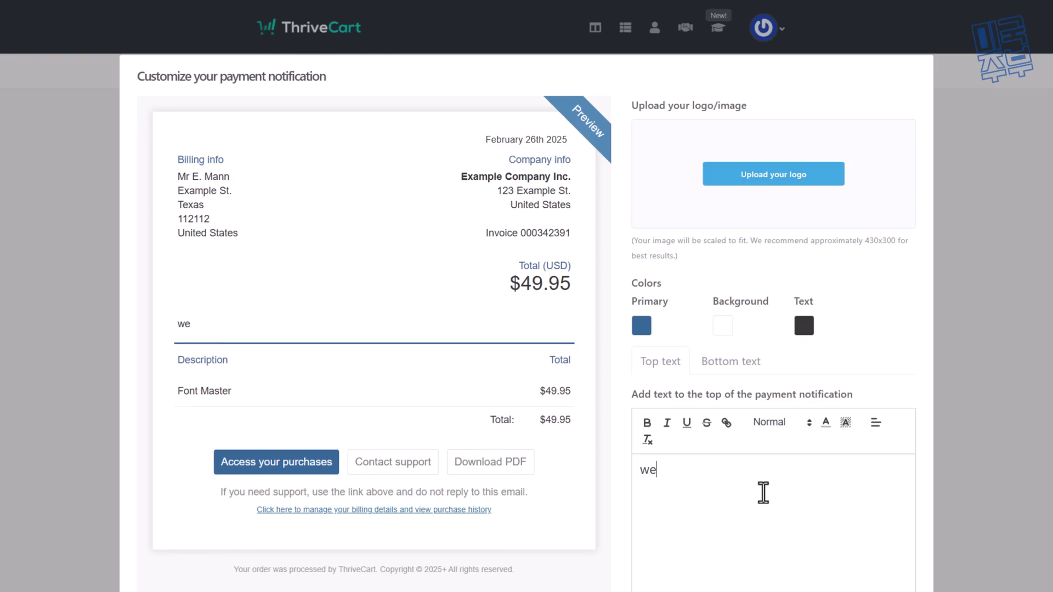
type("wewerwerwerwewew")
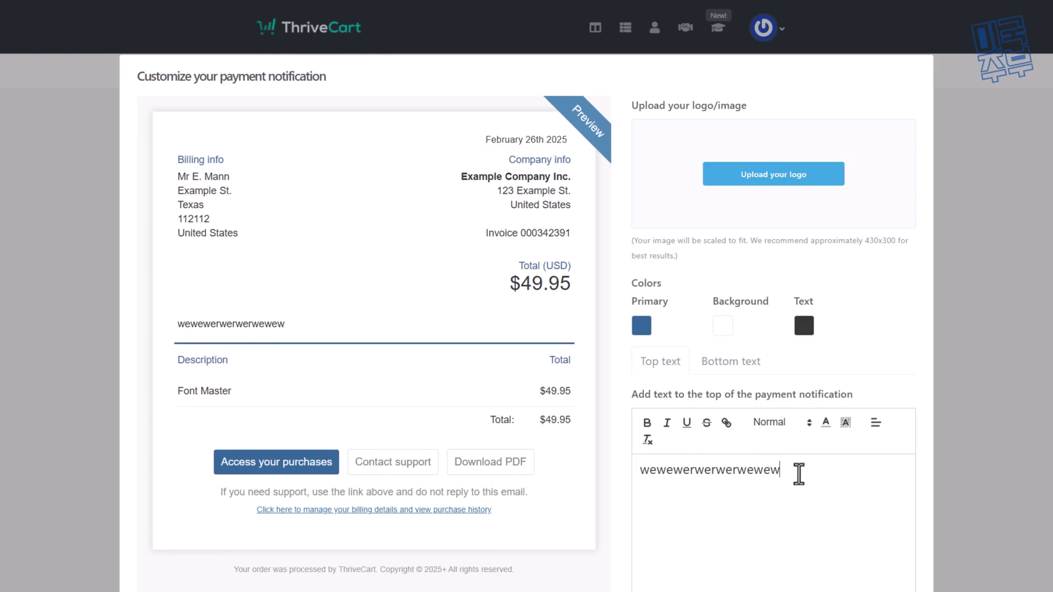
double_click(773, 475)
key("BackSpace")
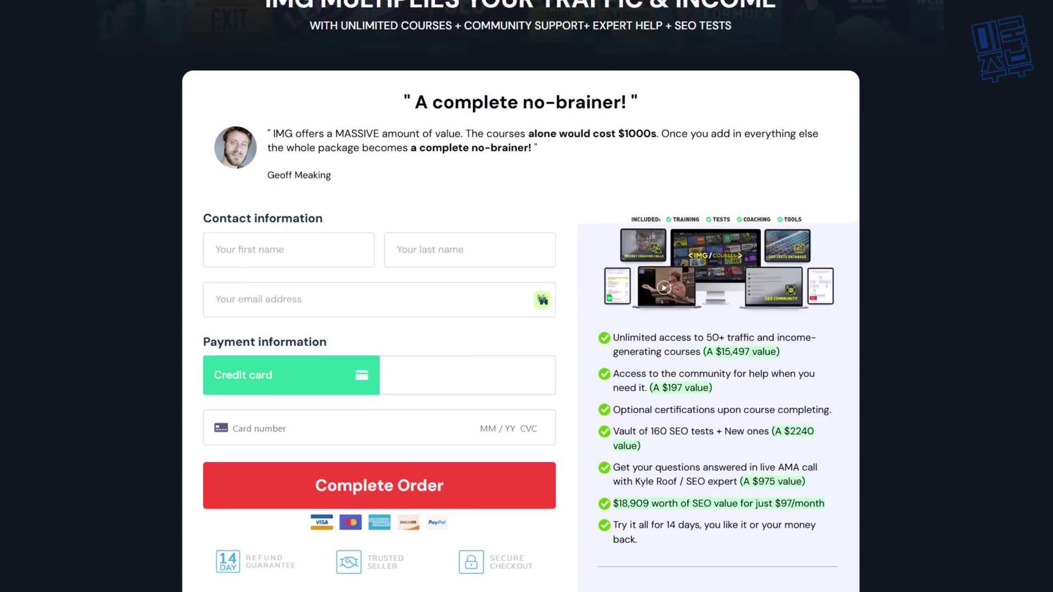
scroll(235, 413, "down", 2)
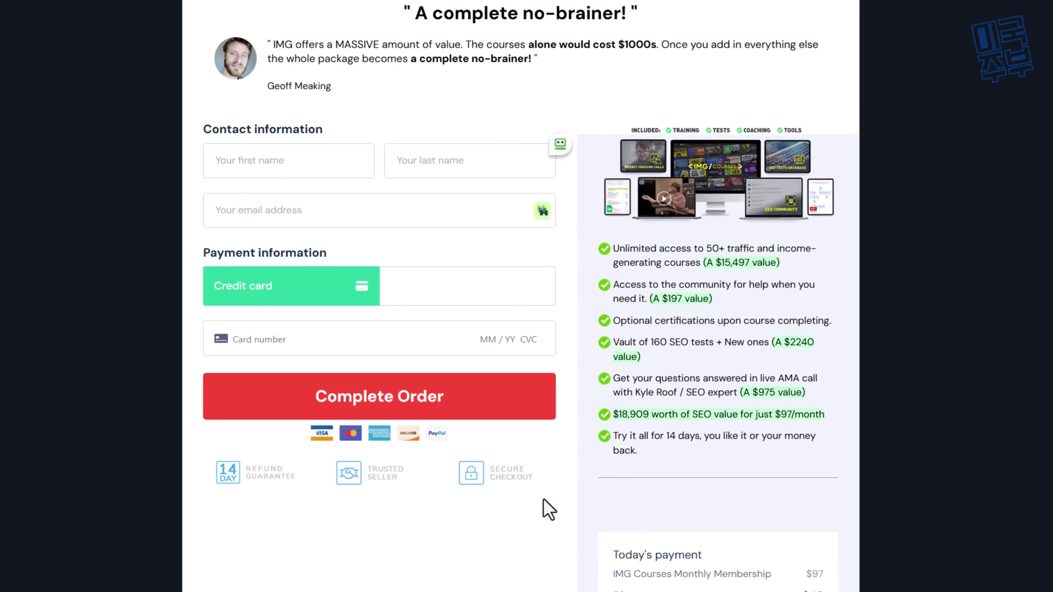
scroll(544, 499, "up", 3)
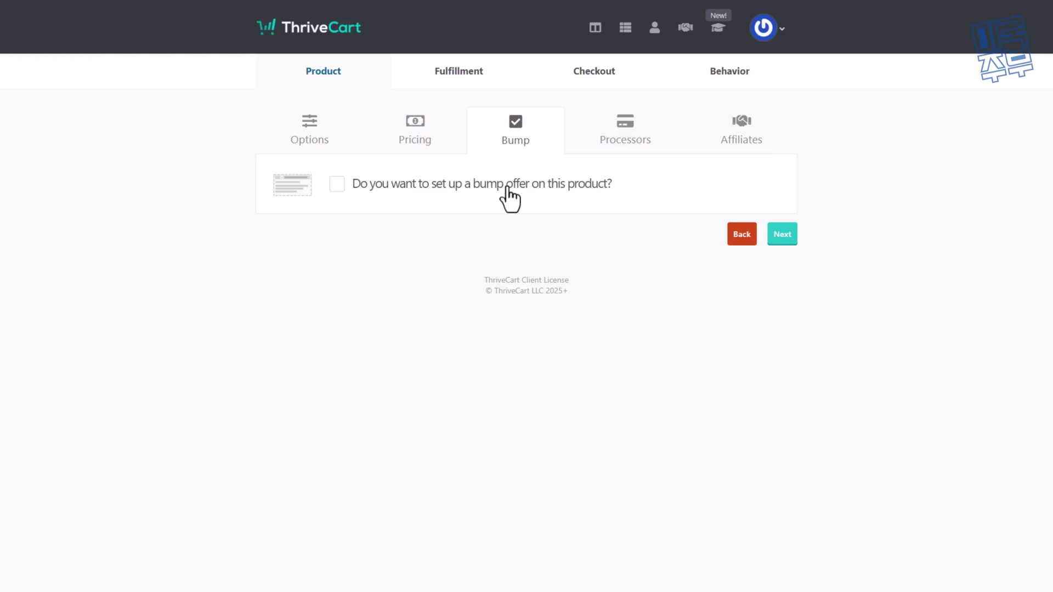
Step: Enable a digital bump offer 'Special Bump Offer' priced at $12, then continue to Processors
left_click(337, 183)
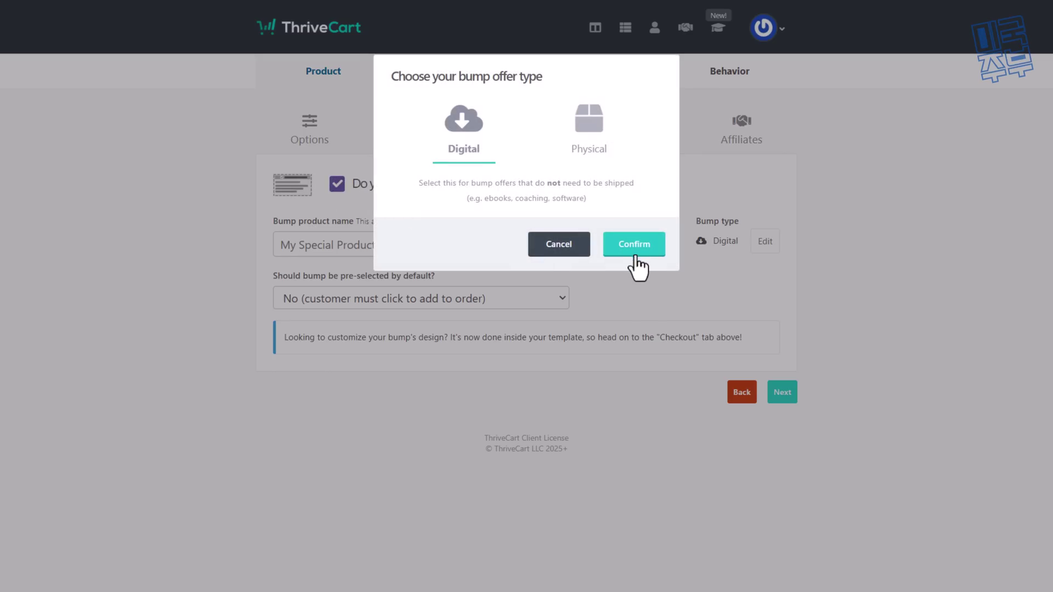
left_click(558, 248)
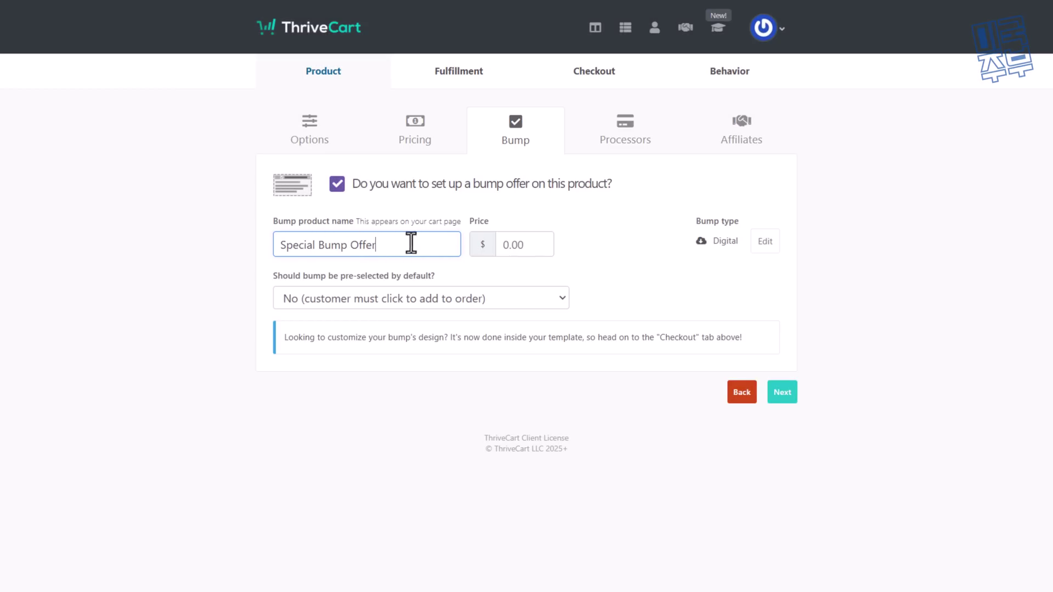
left_click(529, 245)
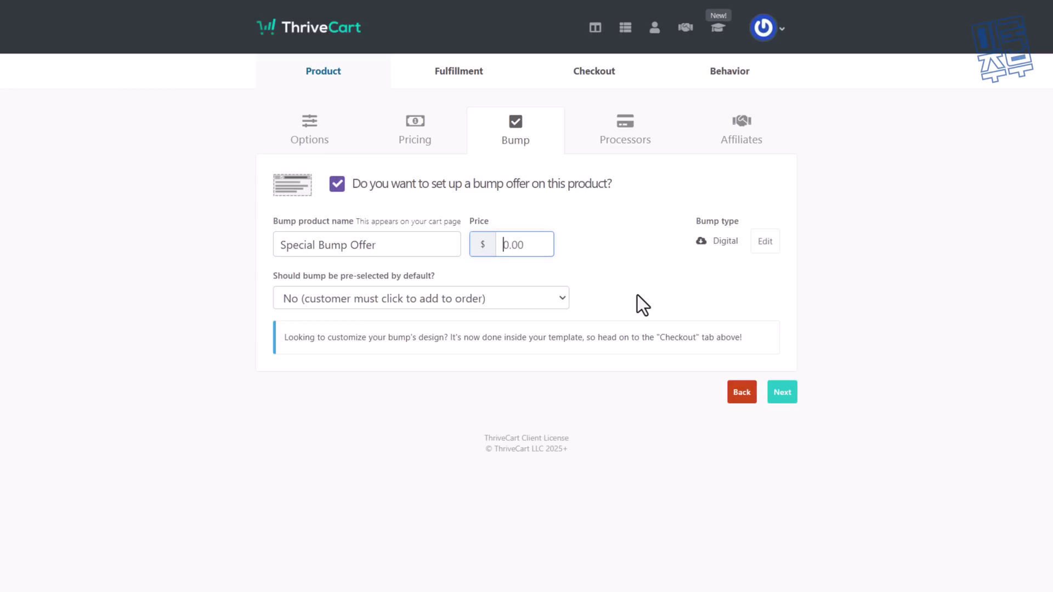
type("12")
left_click(1042, 279)
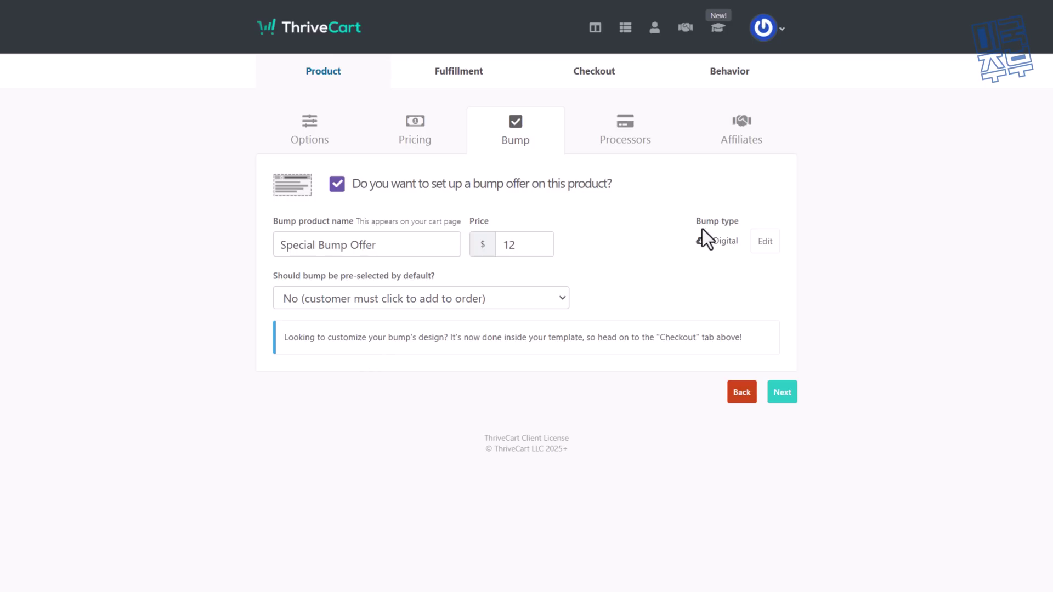
left_click(788, 396)
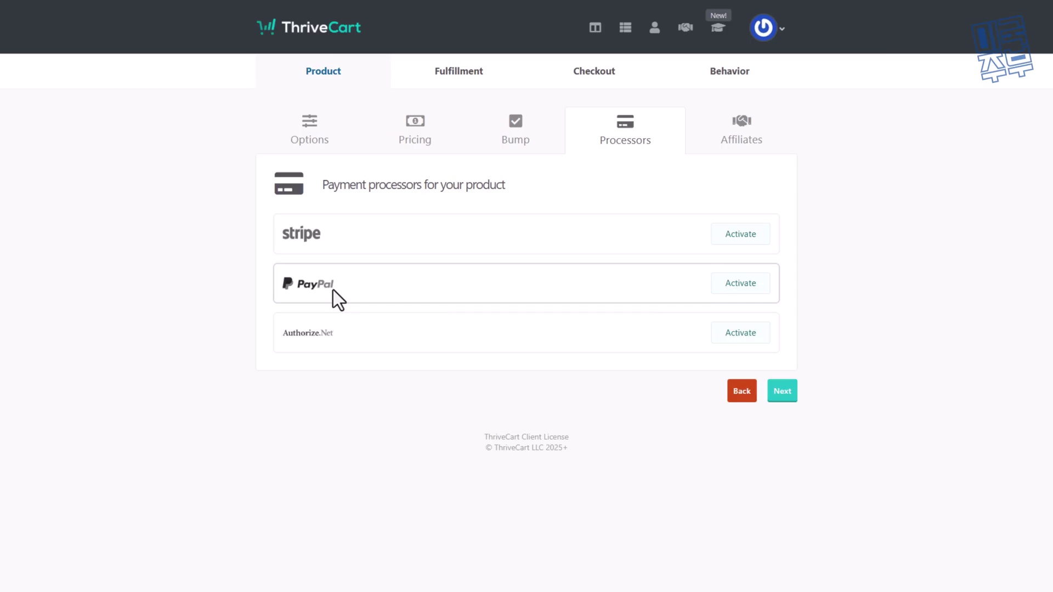
Step: On the Affiliates step, let affiliates promote Font Master and open the commission settings
left_click(783, 391)
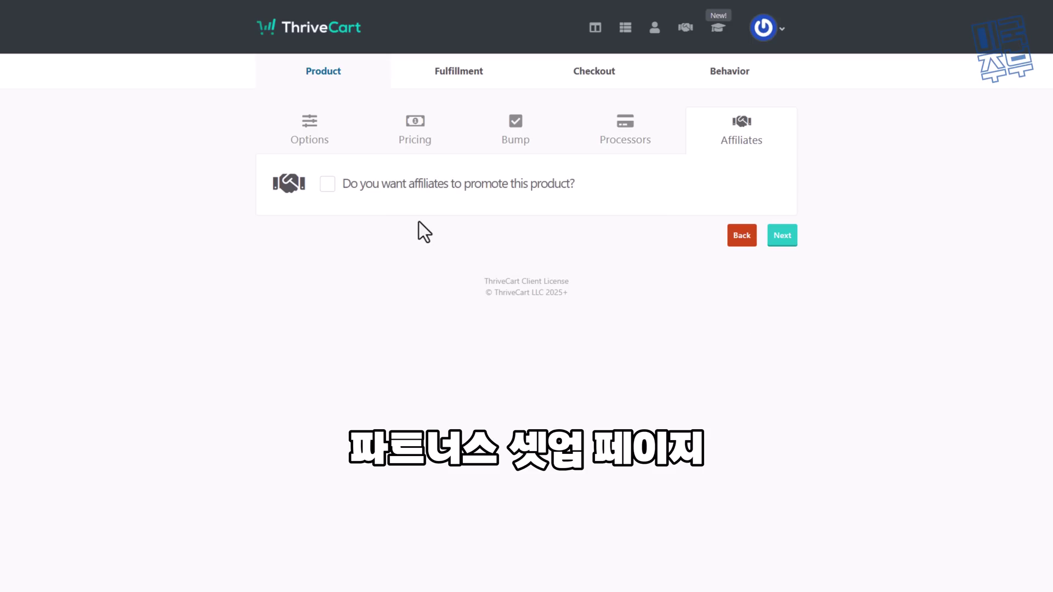
left_click(325, 187)
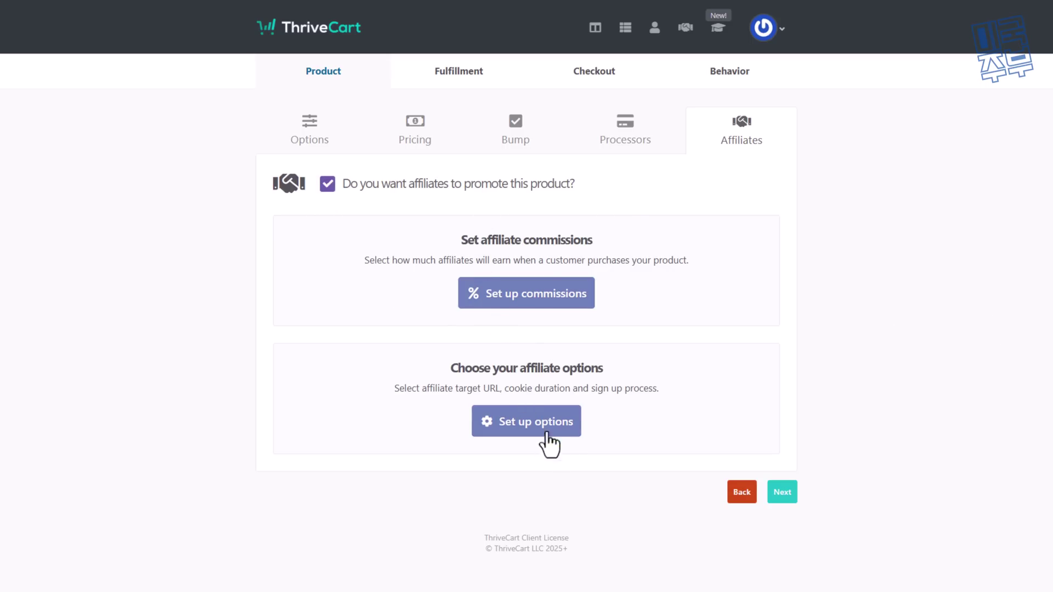
left_click(550, 299)
Step: Keep Percentage commissions at 50% for the product and set 25% for the bump
left_click(489, 128)
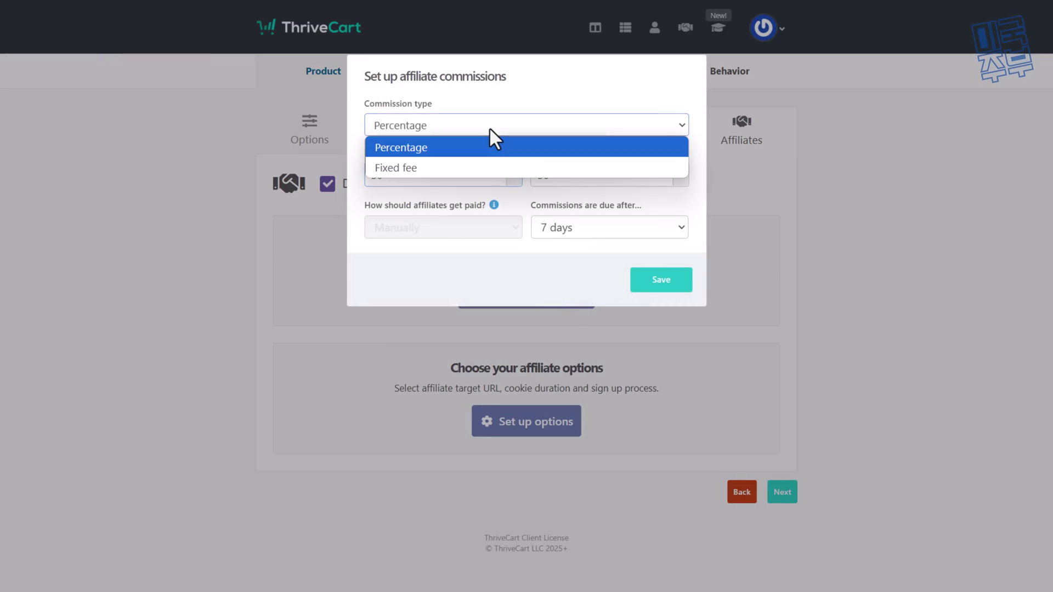
left_click(463, 131)
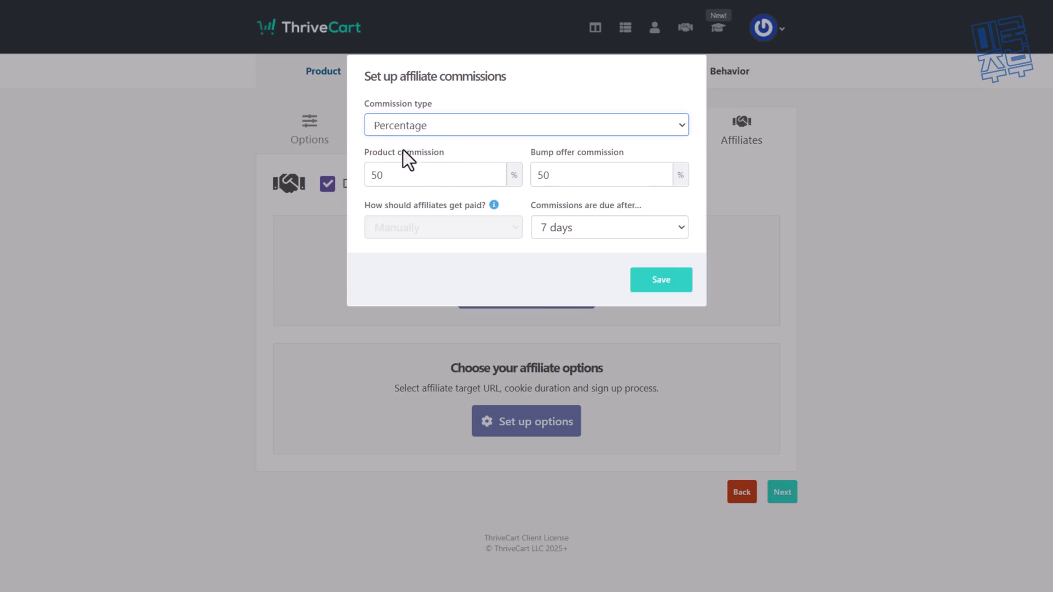
left_click(416, 174)
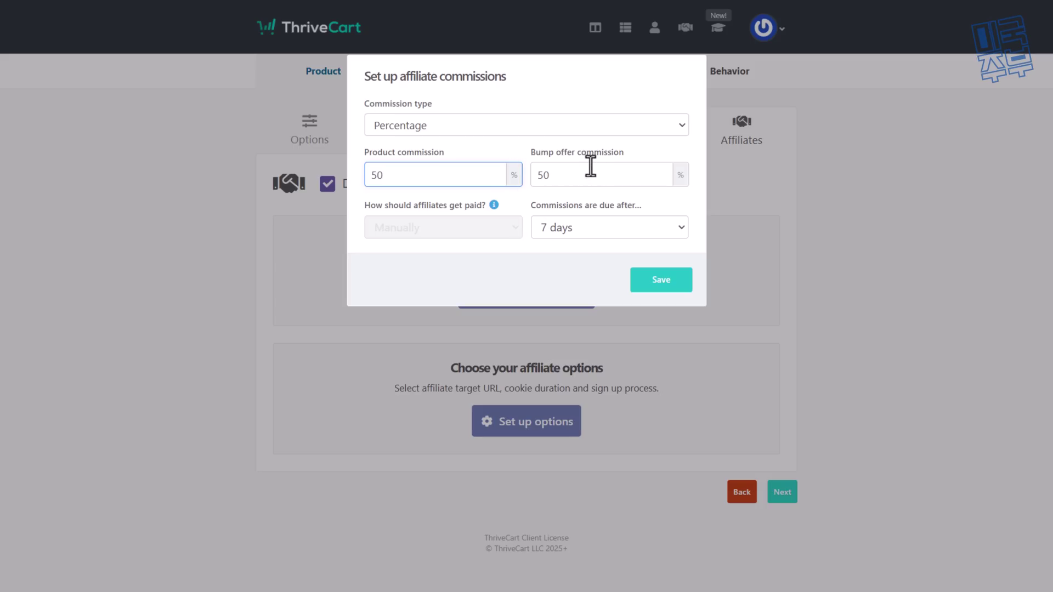
key("Tab")
type("25")
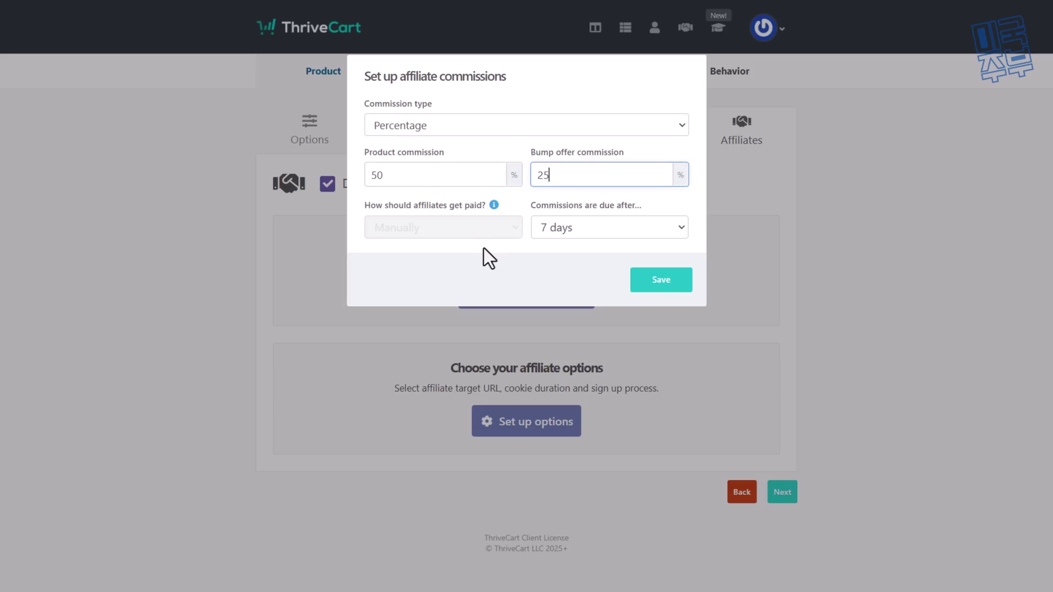
left_click(482, 258)
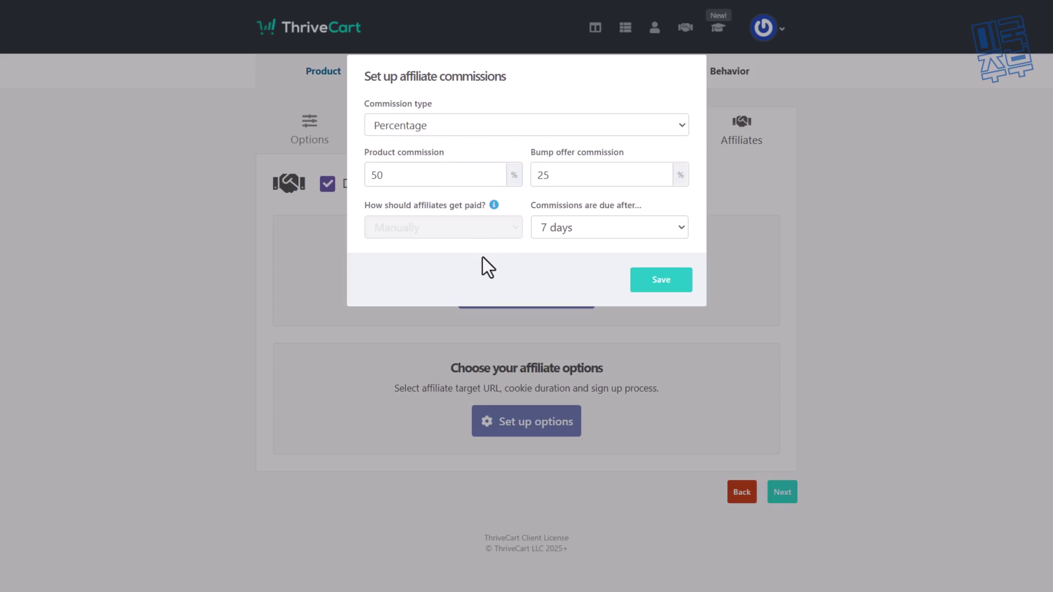
Step: Make commissions due after 30 days, save, and continue to Fulfillment
left_click(584, 234)
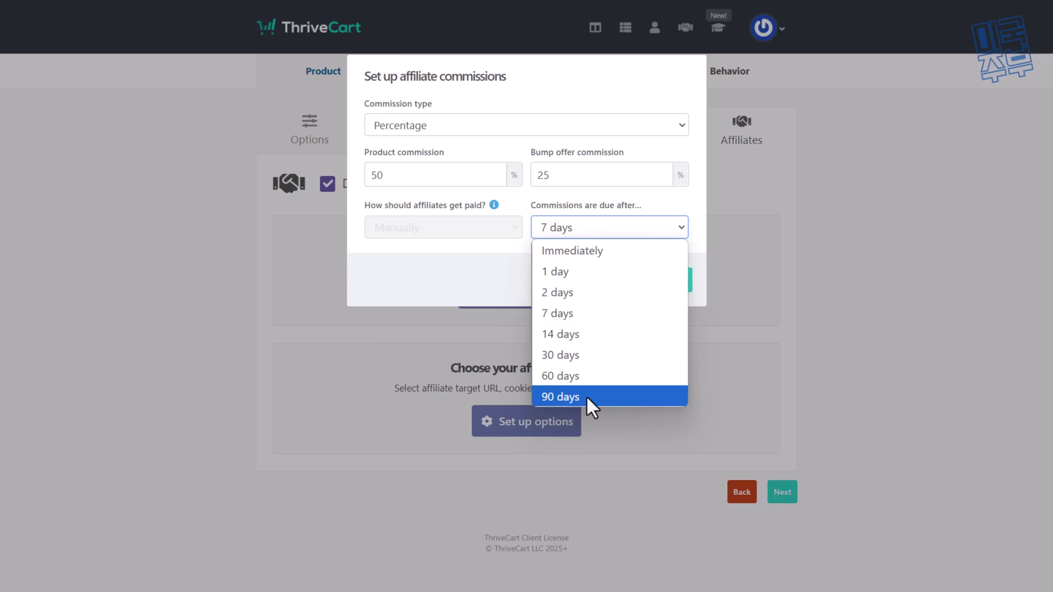
left_click(581, 378)
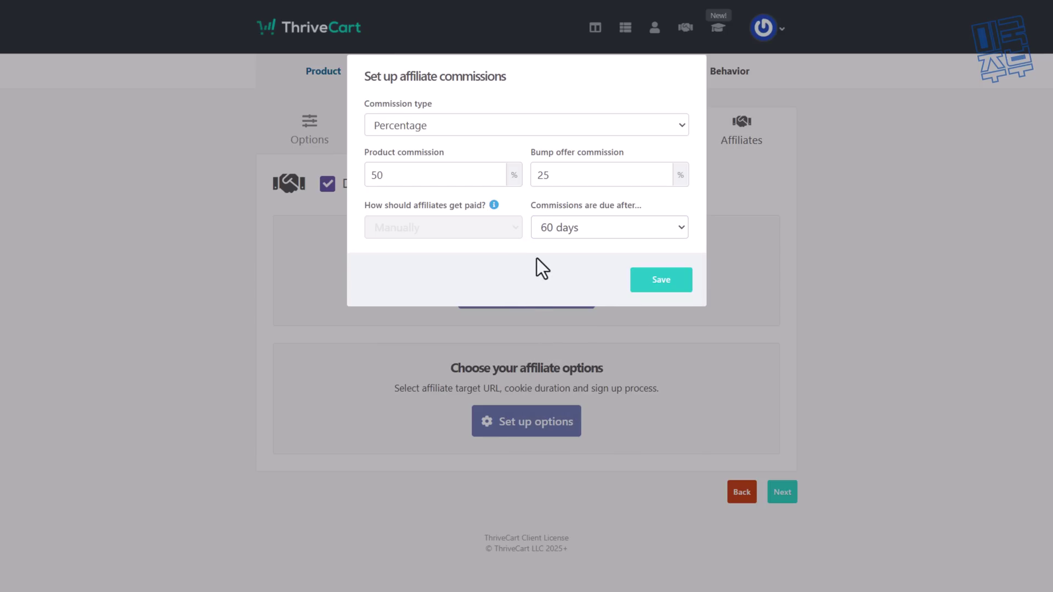
left_click(548, 285)
left_click(653, 283)
left_click(783, 565)
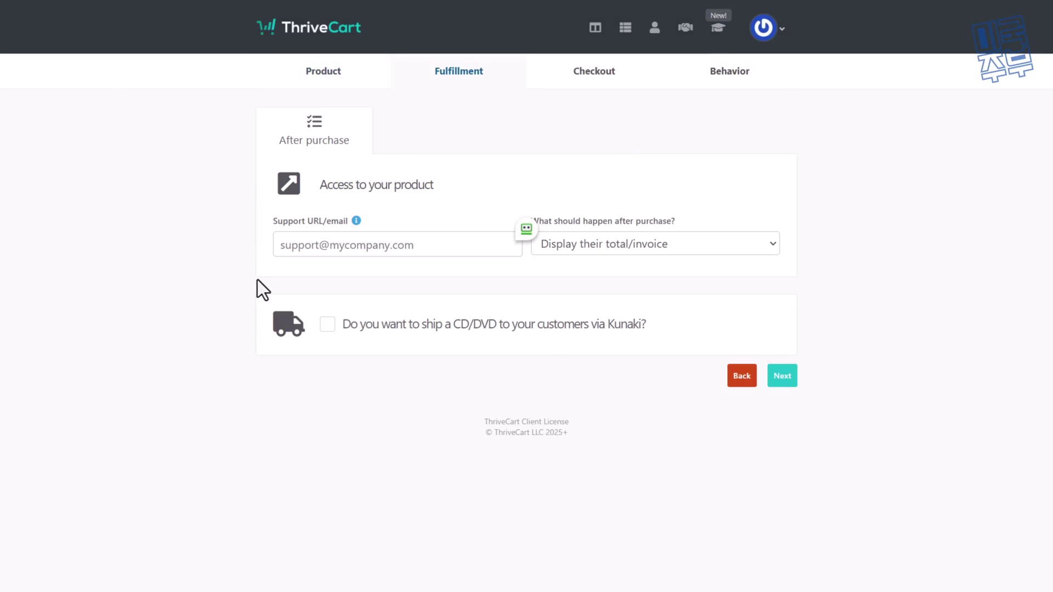
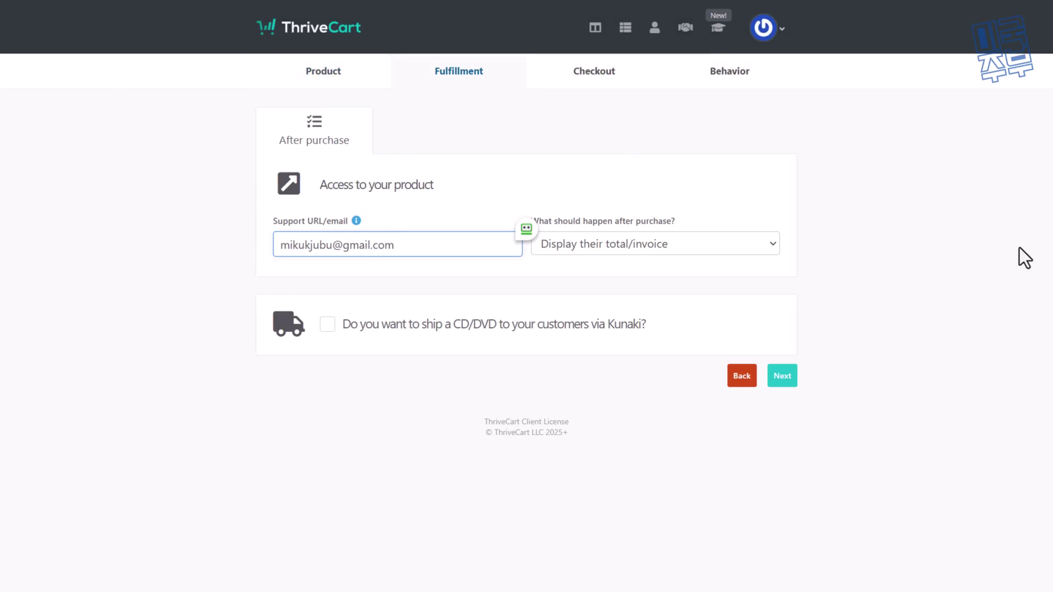
Step: Enter the support email address, then preview a checkout template from the design gallery
left_click(782, 376)
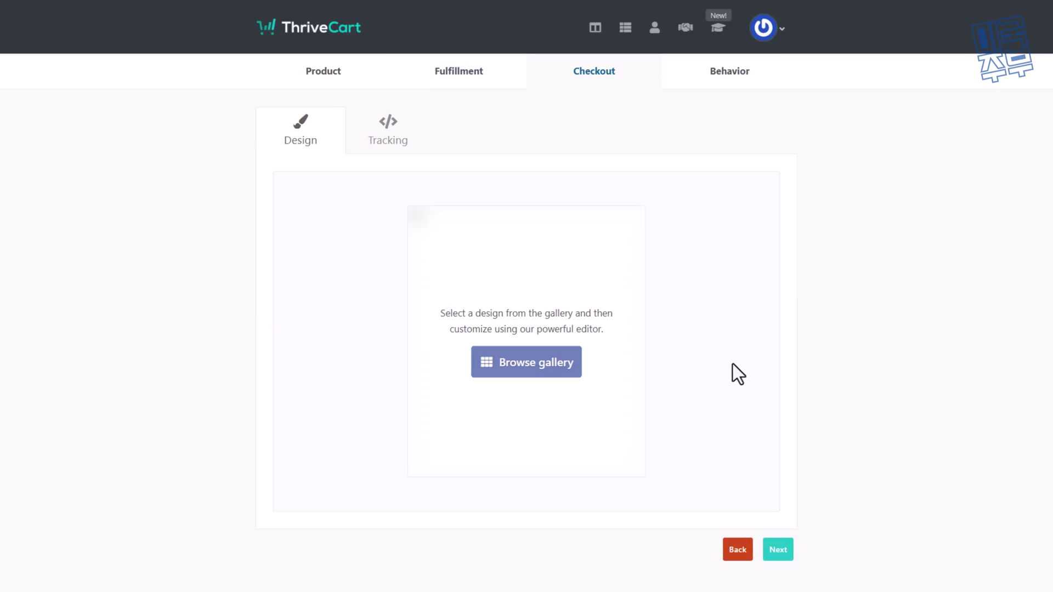
left_click(541, 363)
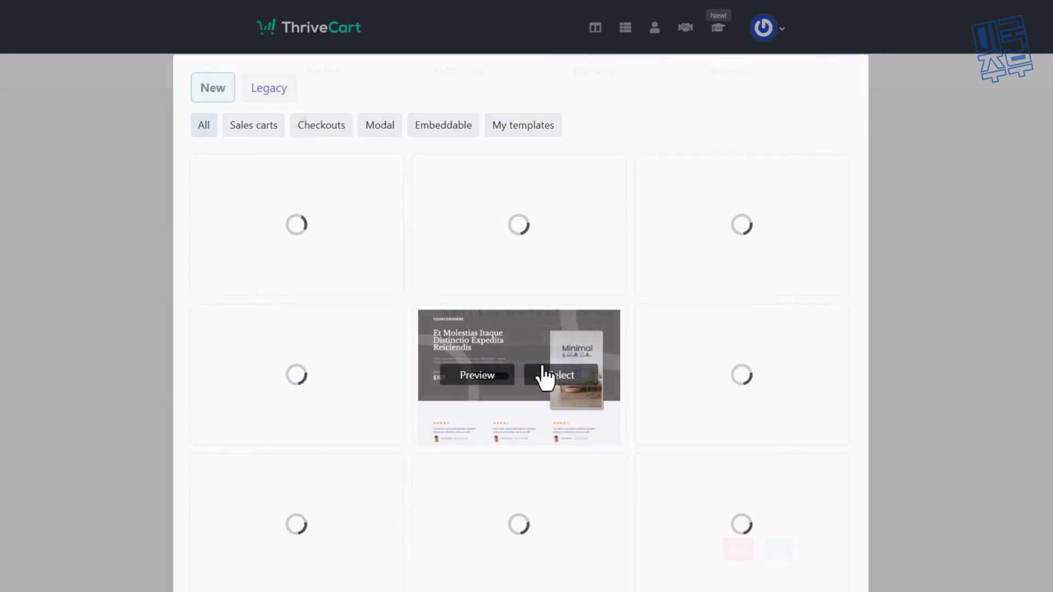
scroll(686, 384, "down", 8)
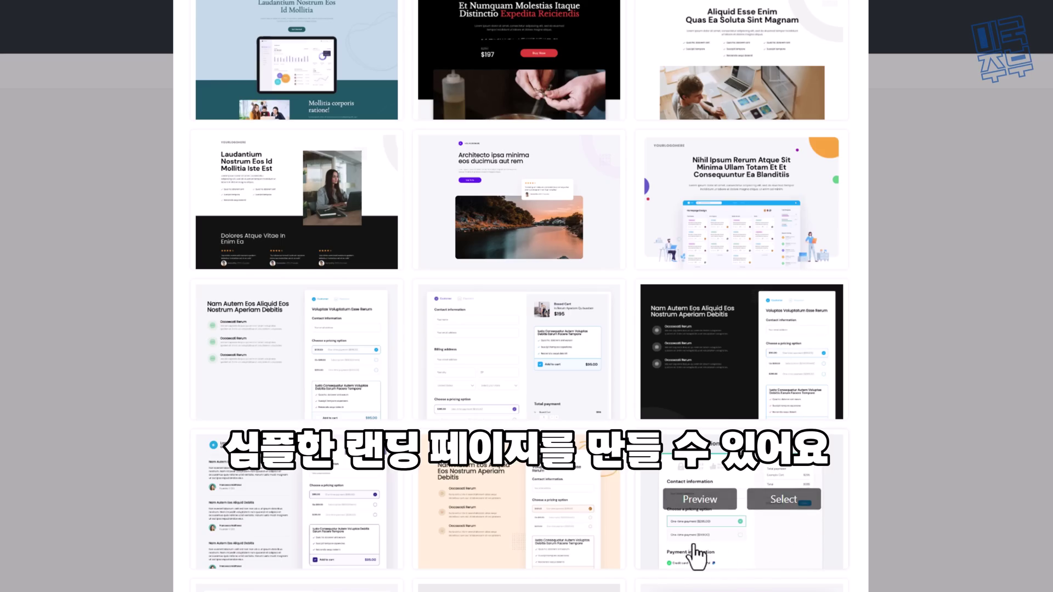
scroll(522, 296, "up", 8)
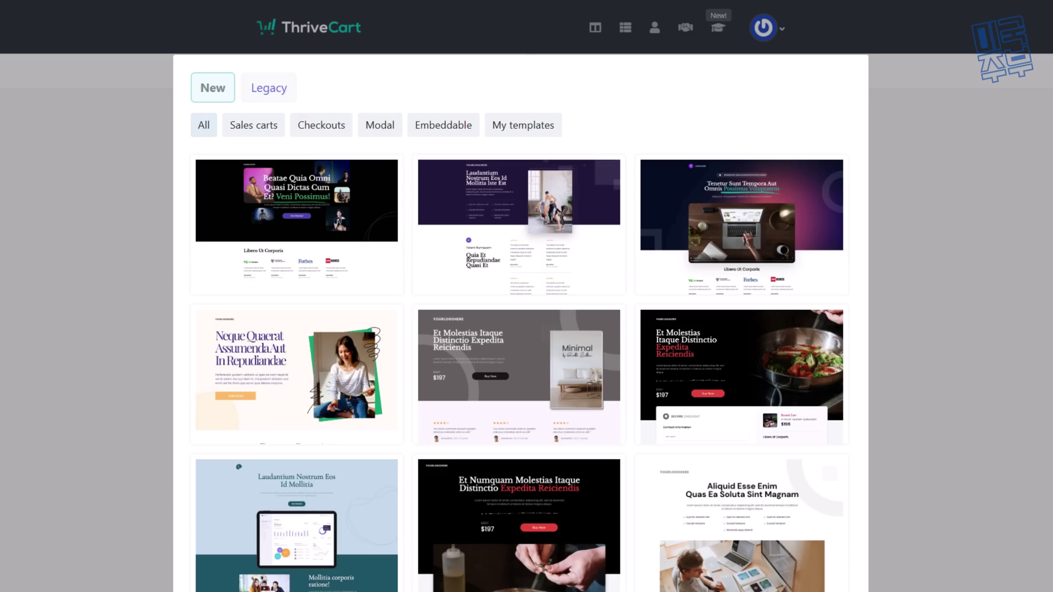
left_click(730, 387)
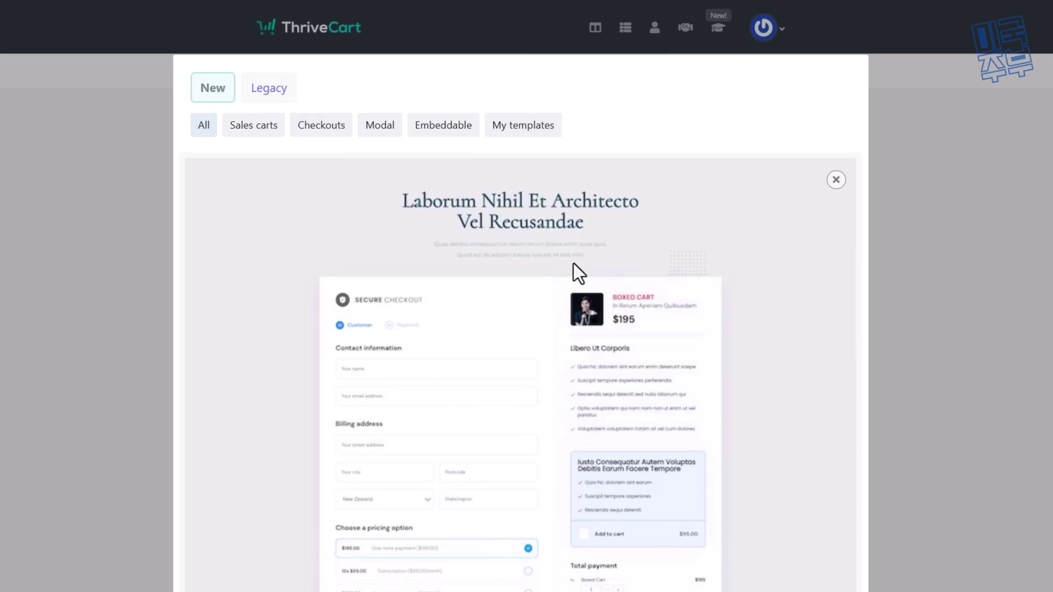
Step: Apply the previewed template and select the Font Master $17 checkout heading for editing
left_click(270, 91)
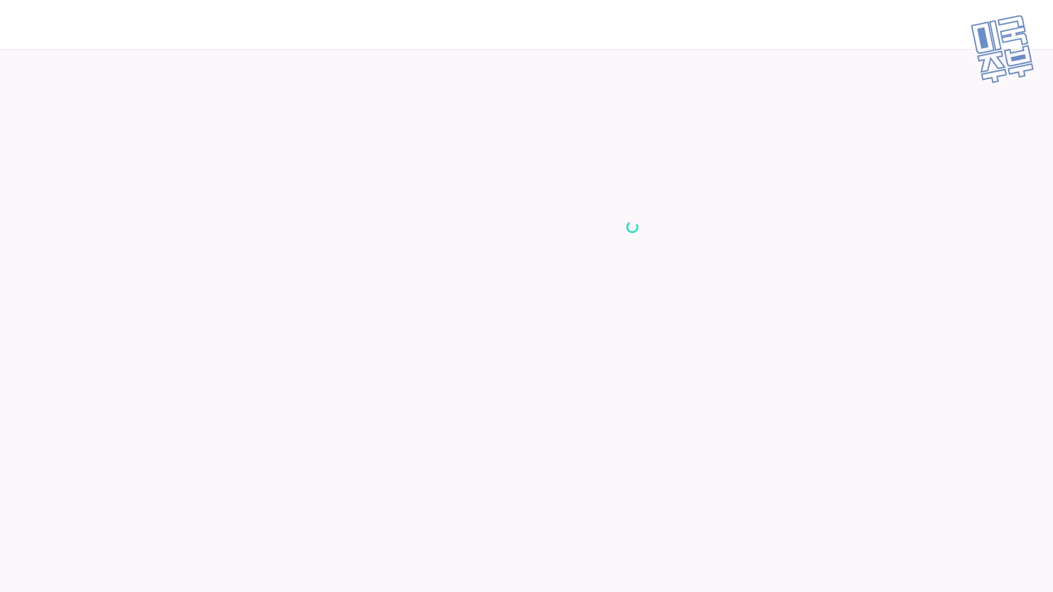
left_click(724, 88)
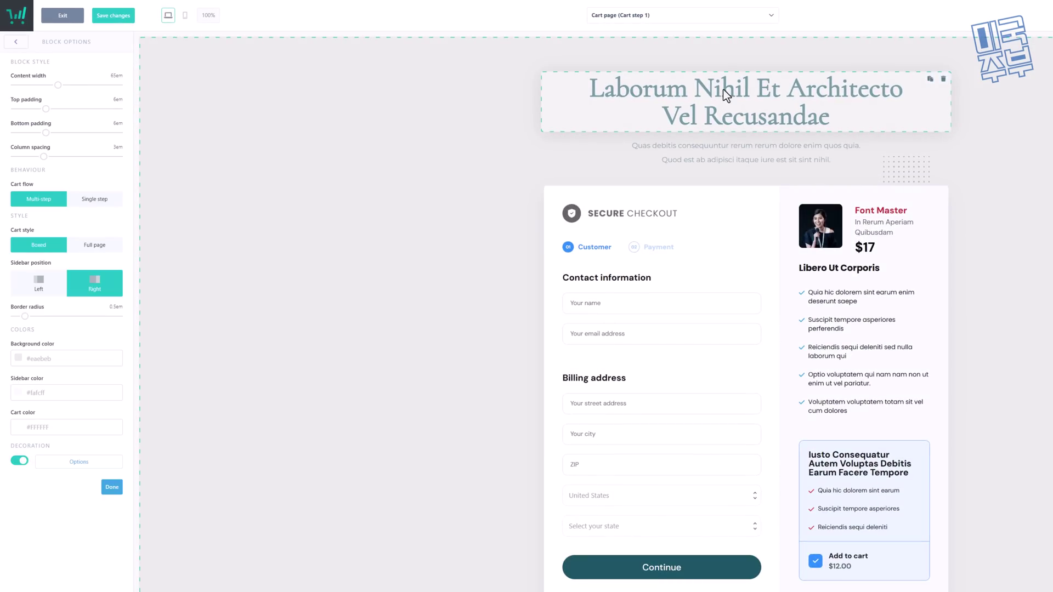
left_click(727, 91)
scroll(397, 311, "down", 2)
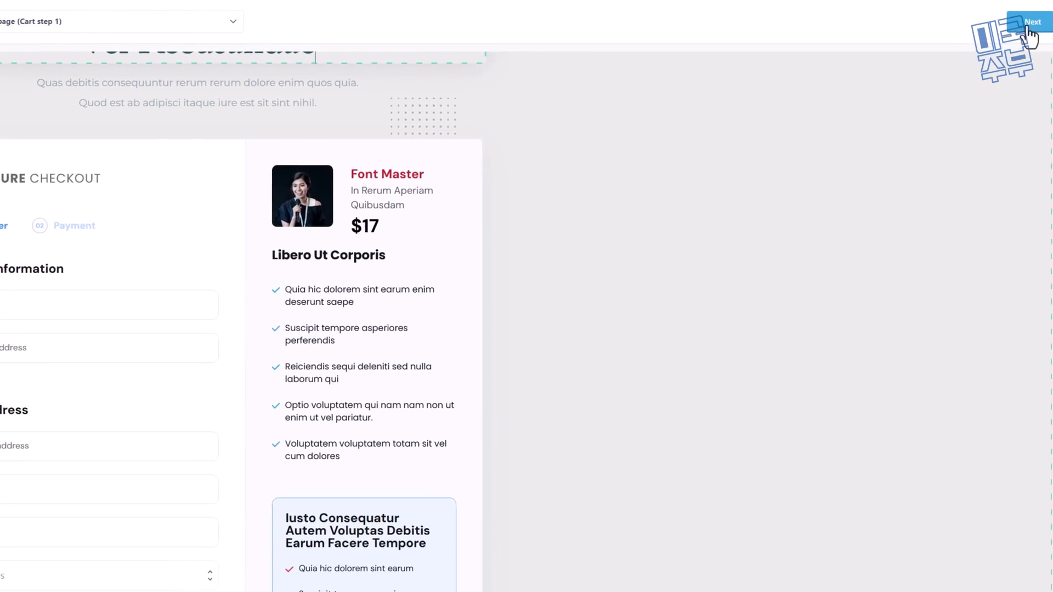
Step: Preview the checkout's payment step and success page, then bring up the funnel page list
left_click(1028, 27)
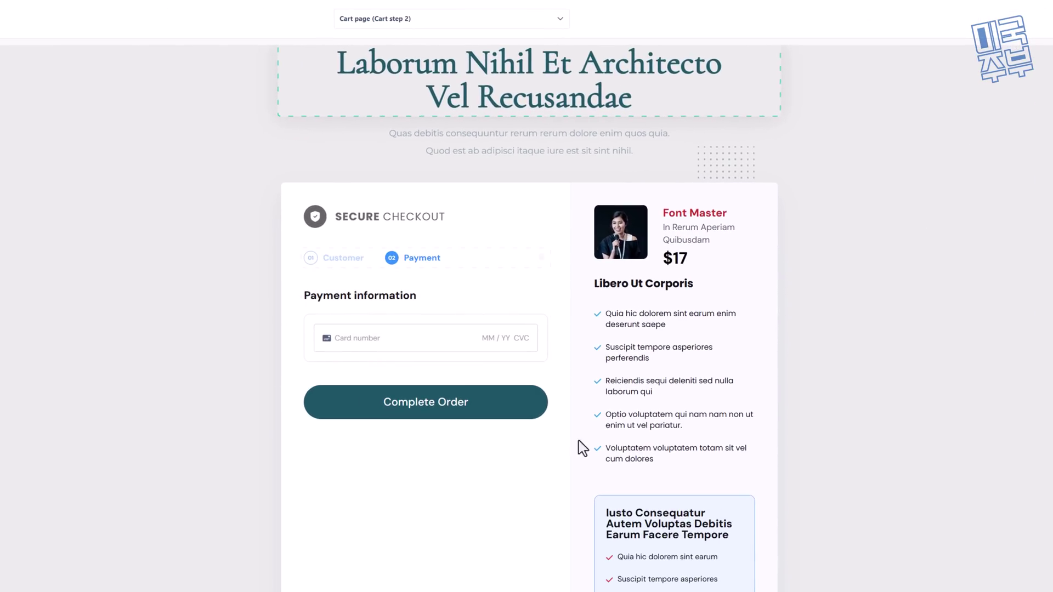
left_click(1044, 167)
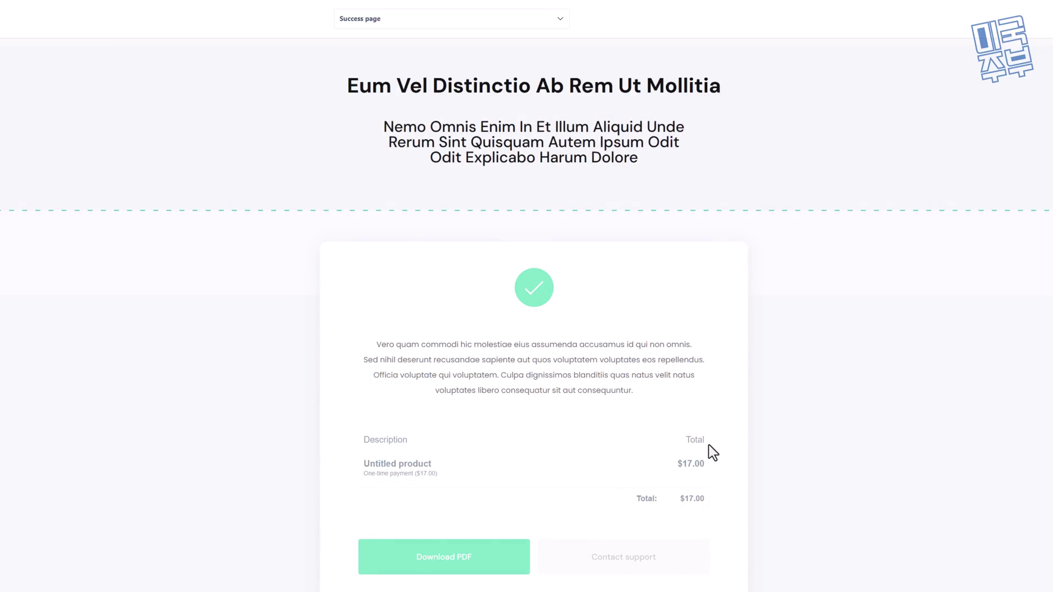
left_click(420, 25)
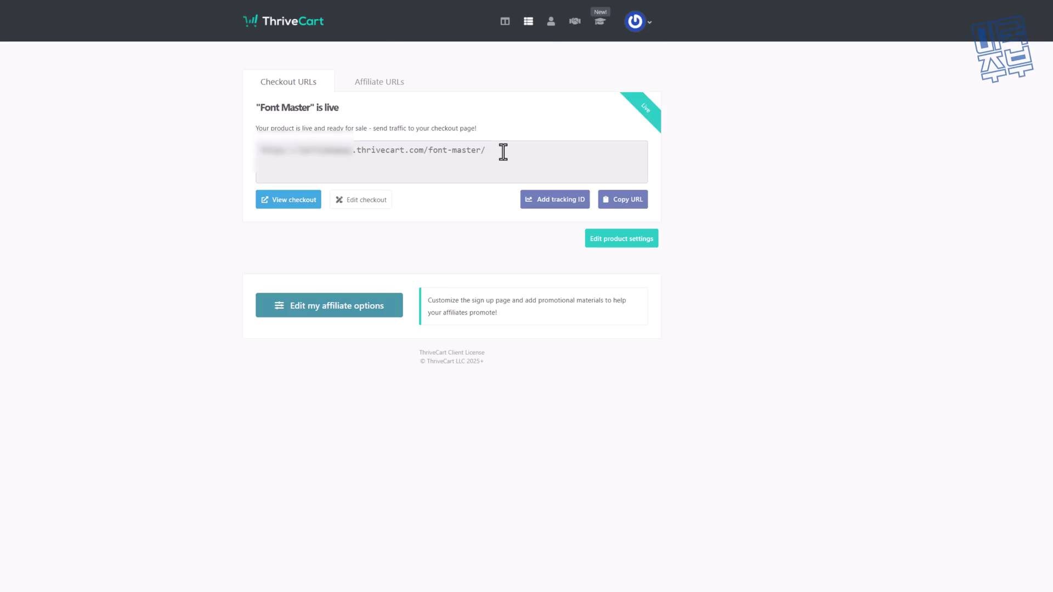
Step: Copy Font Master's live checkout URL and its affiliate sign-up URL
left_click(503, 152)
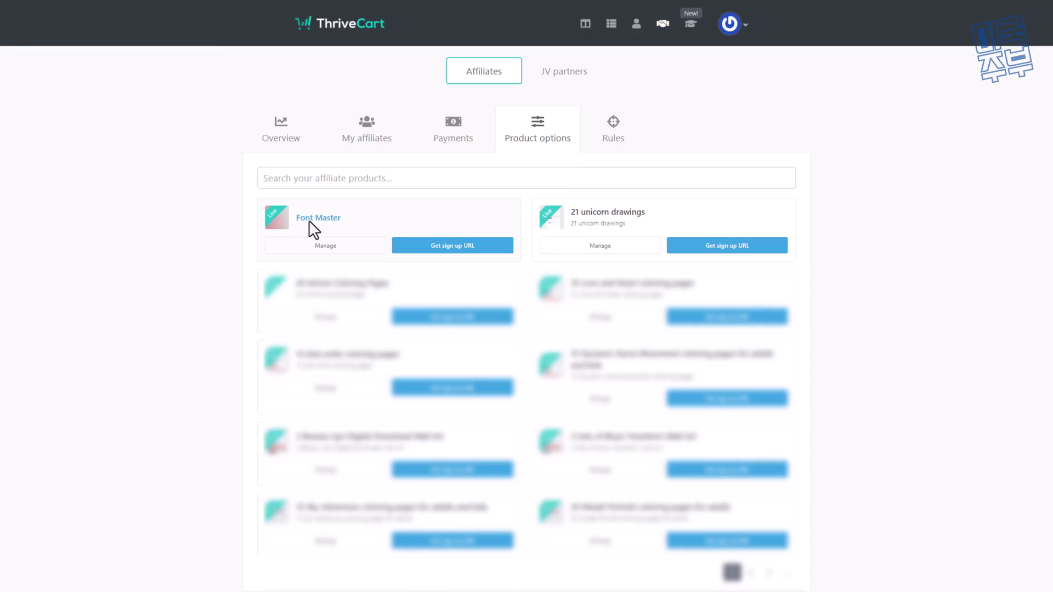
left_click(451, 248)
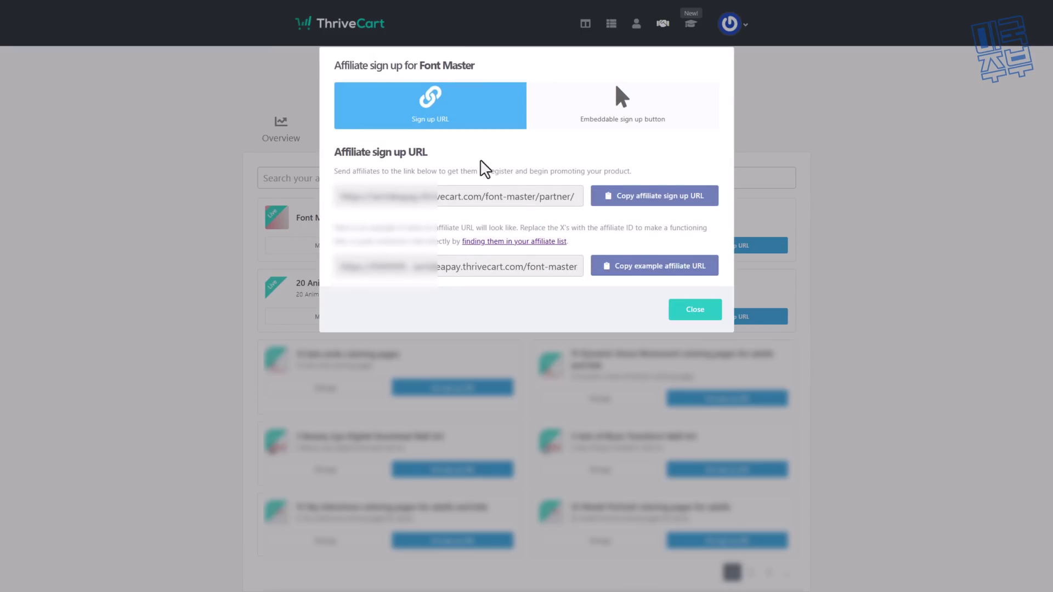
left_click(635, 202)
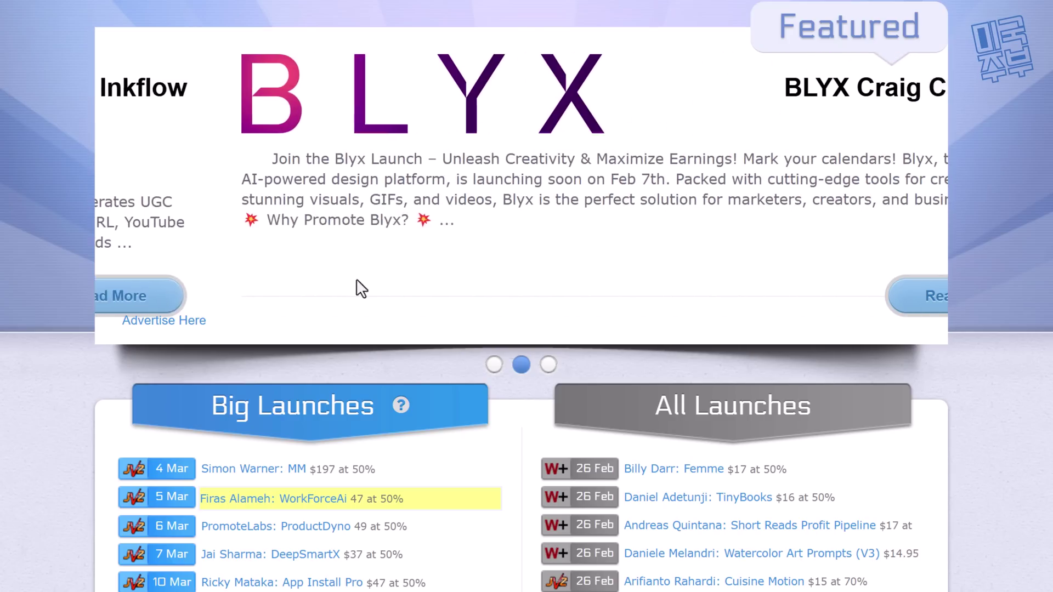
scroll(357, 287, "down", 1)
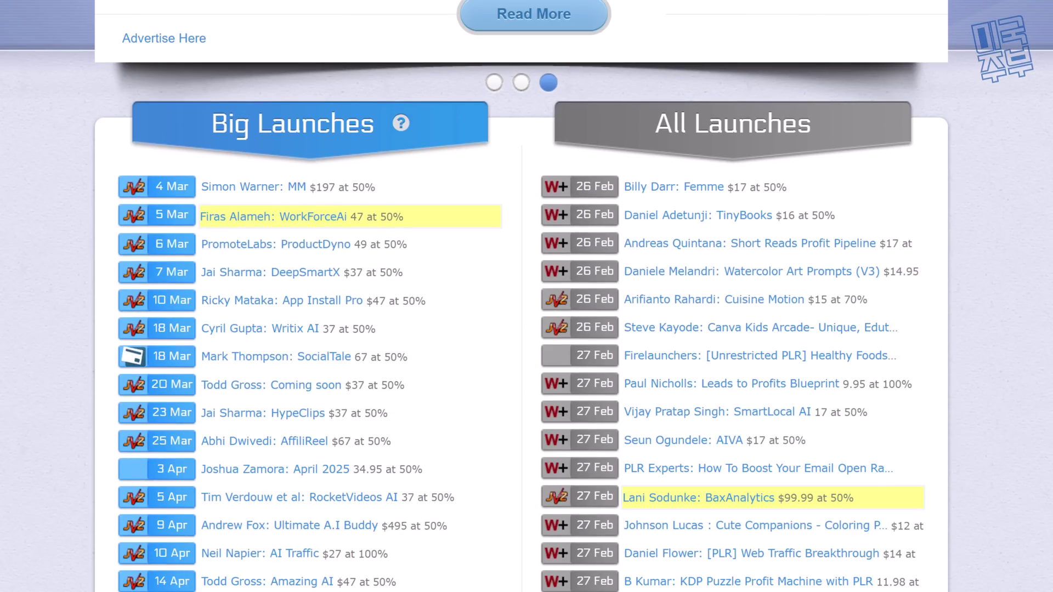
Step: Browse MunchEye's Big Launches and All Launches, then select and deselect the IMG Courses email text
scroll(527, 297, "up", 5)
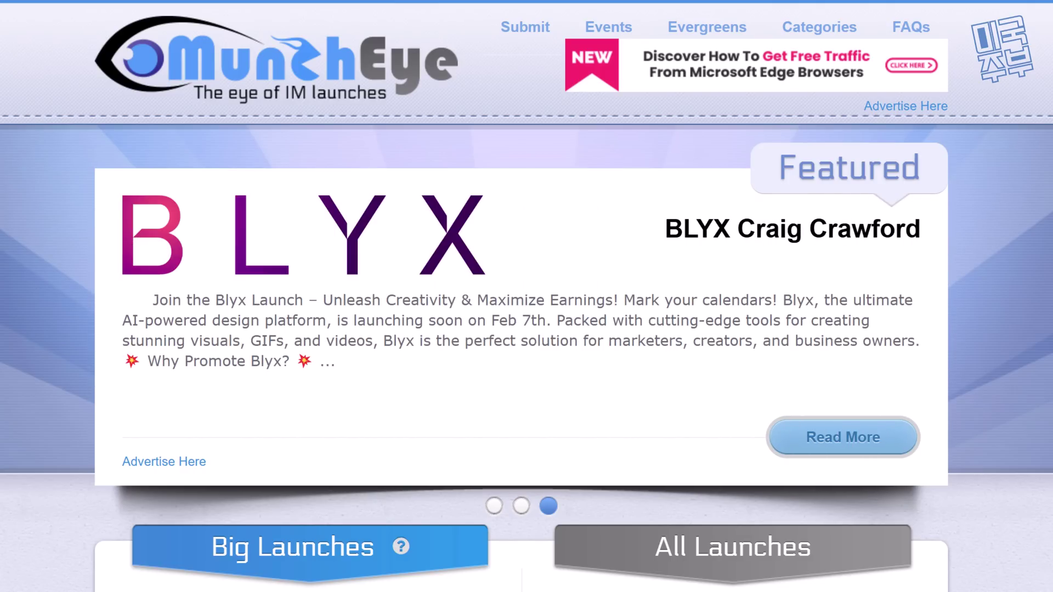
scroll(527, 296, "down", 5)
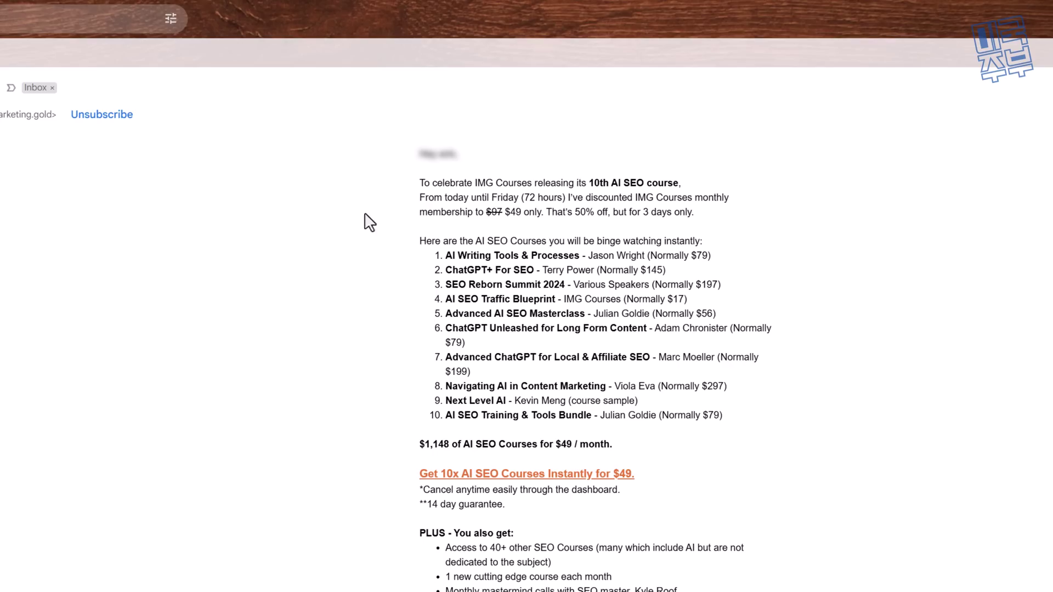
key("ctrl+a")
left_click(404, 141)
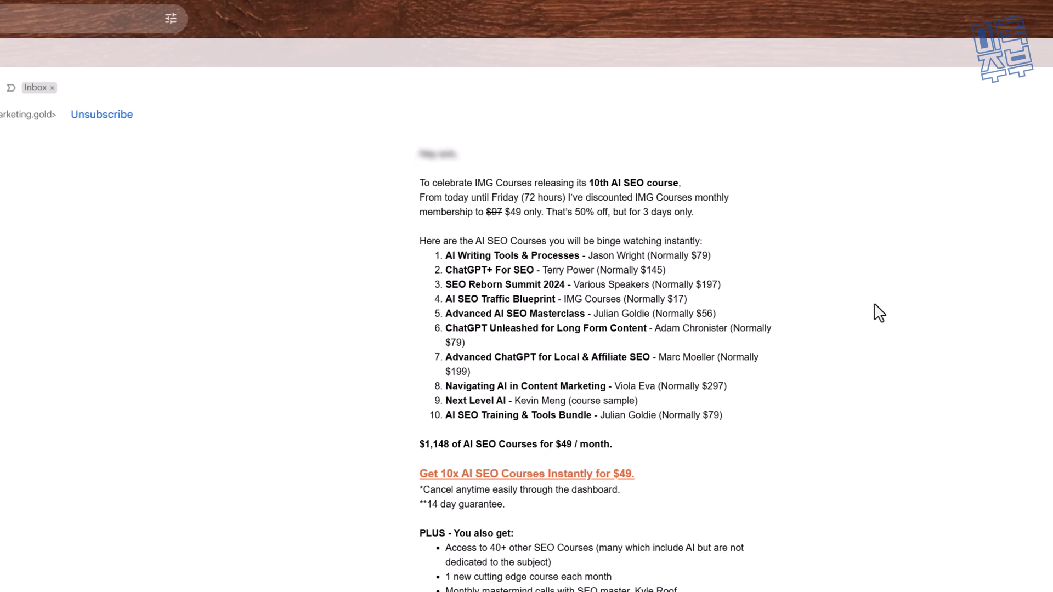